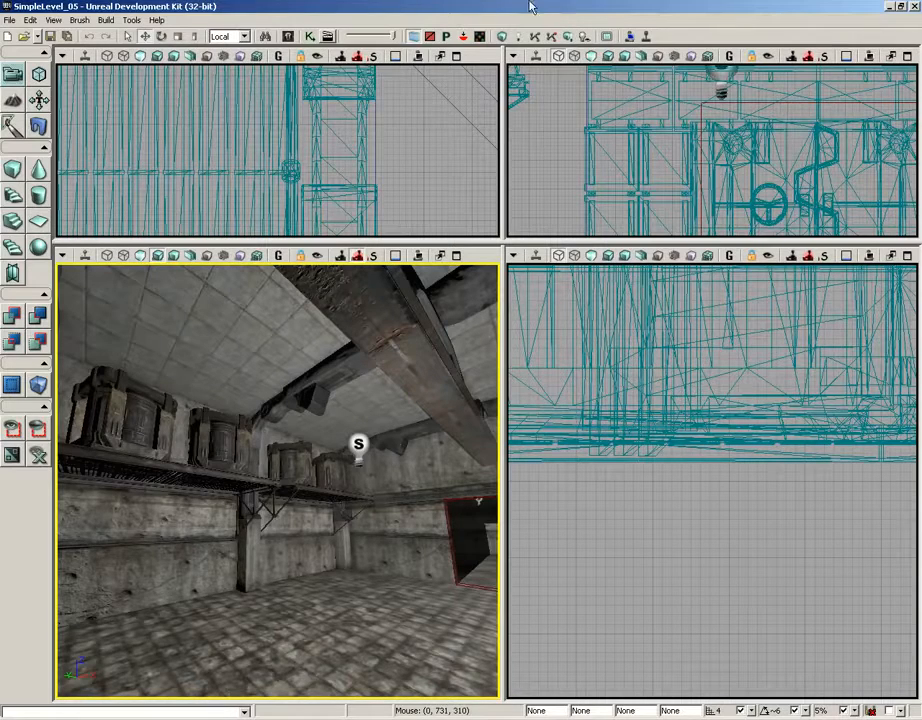
Examine the room's meshes by selecting wall panels, both door halves, the ceiling beam and a shelf crate in turn.
right_click_drag(85, 418, 202, 424)
left_click(157, 358)
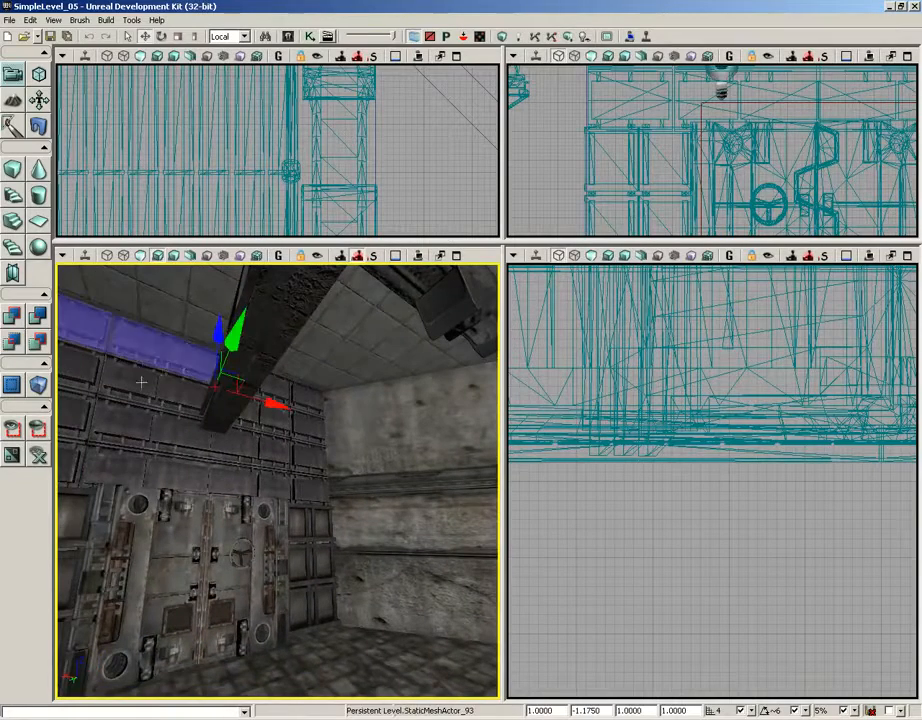
left_click(142, 391)
left_click(140, 432)
left_click(175, 532)
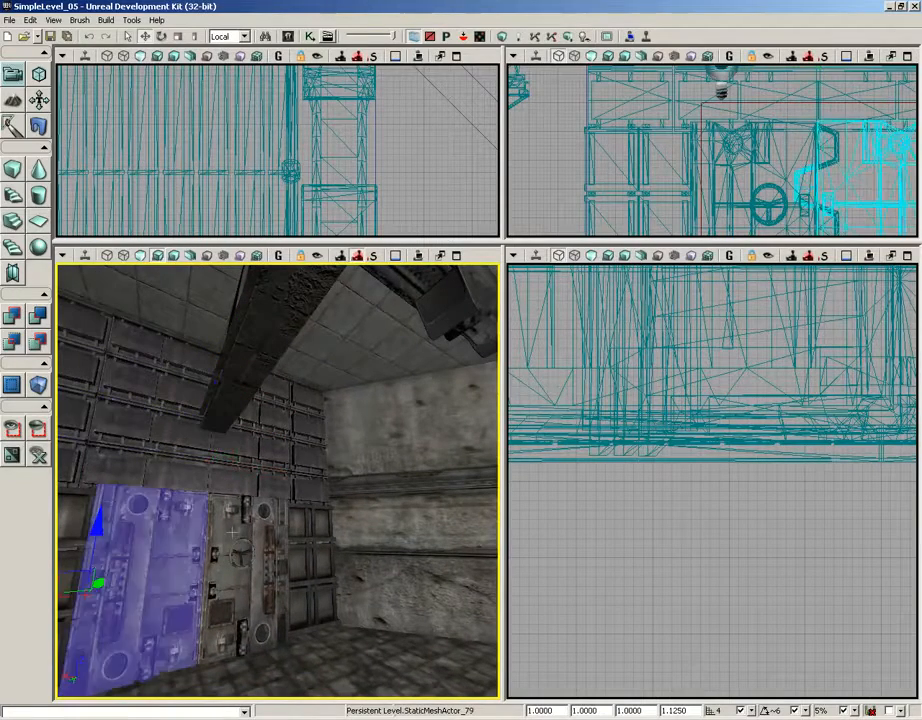
left_click(233, 532)
left_click(231, 386)
right_click_drag(231, 386, 498, 435)
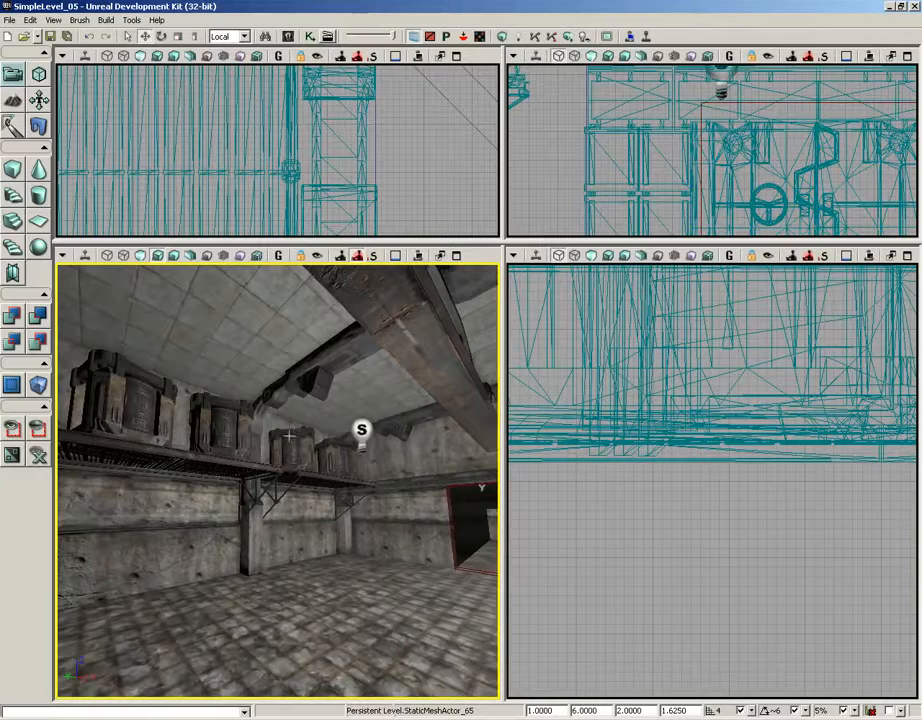
left_click(310, 458)
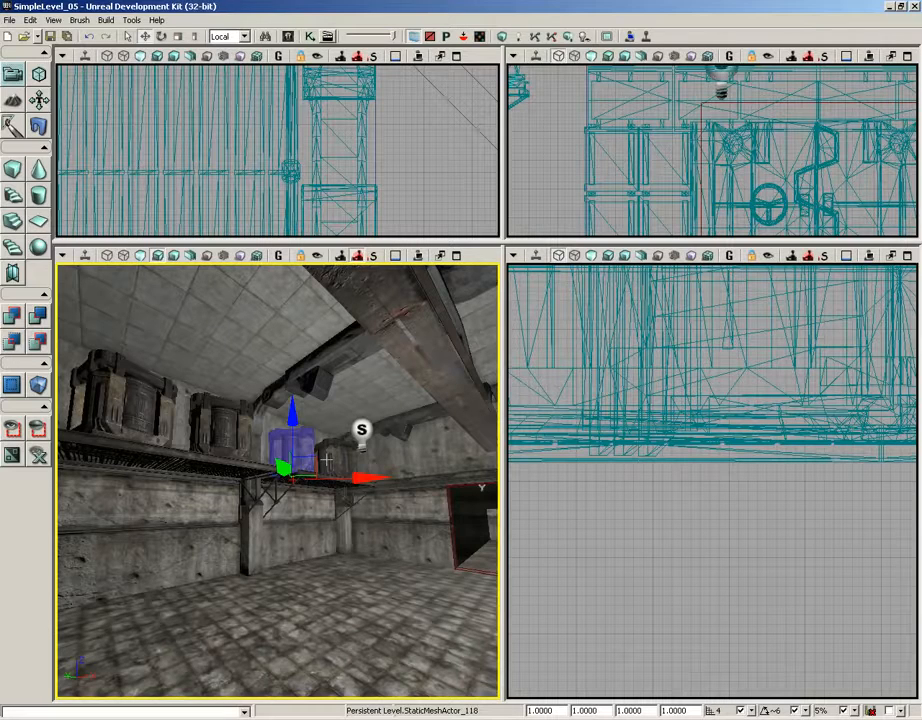
left_click(52, 20)
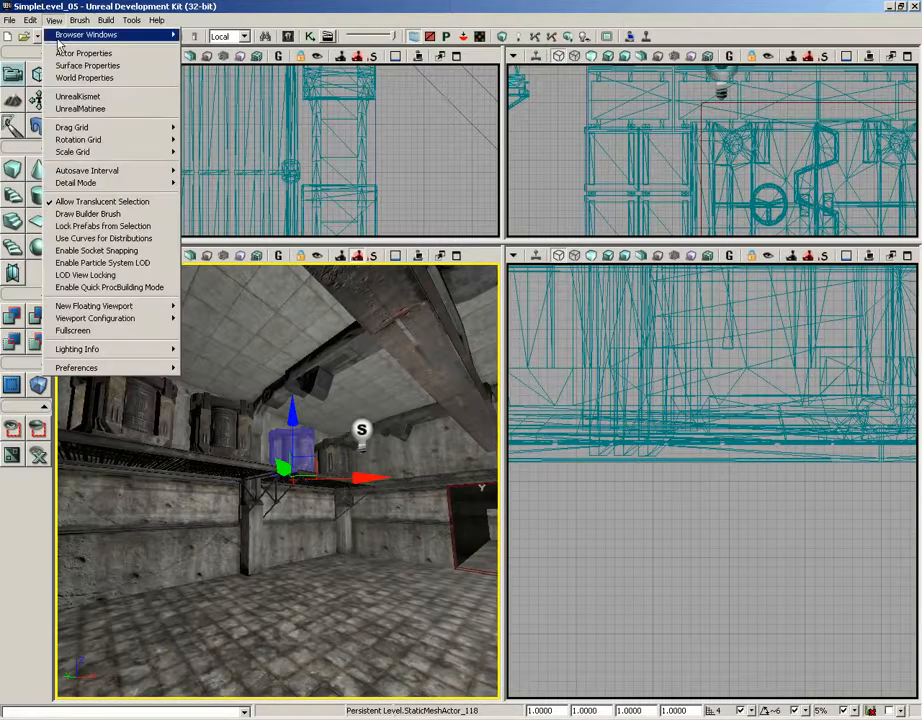
mouse_move(58, 38)
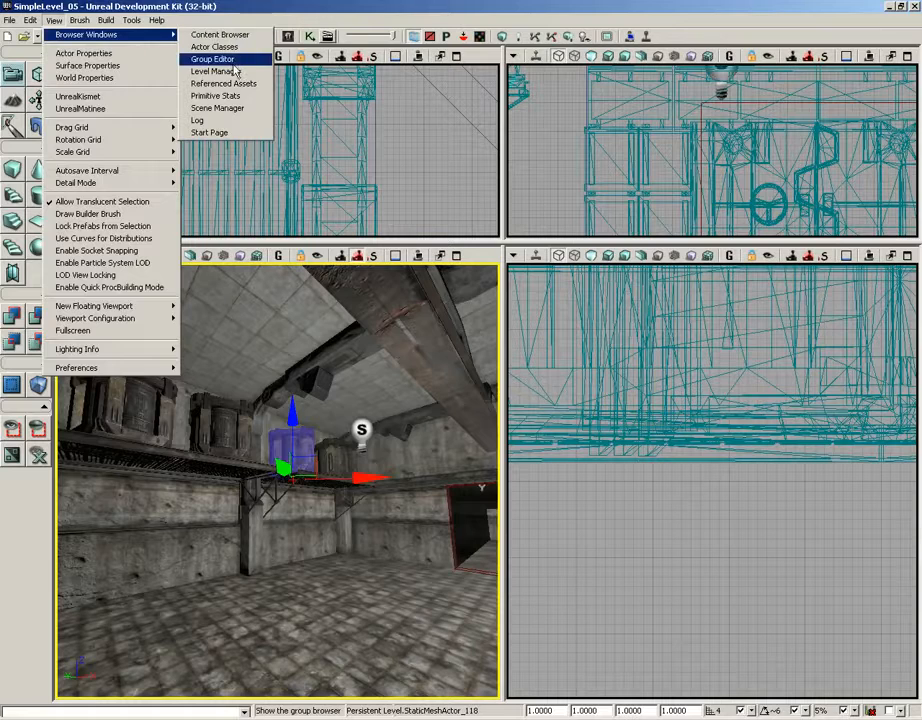
left_click(205, 60)
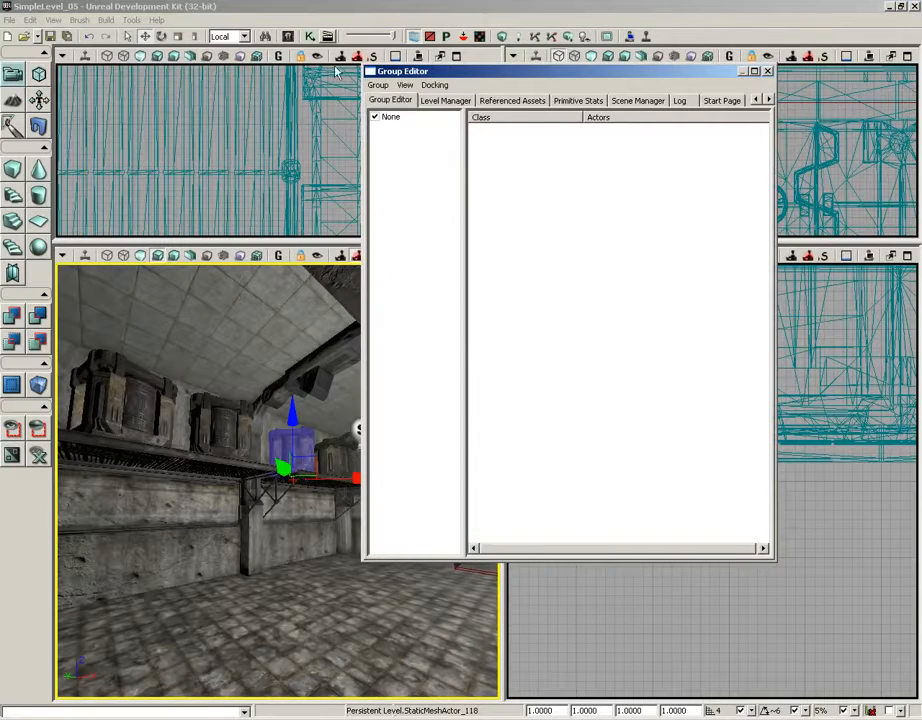
left_click(767, 71)
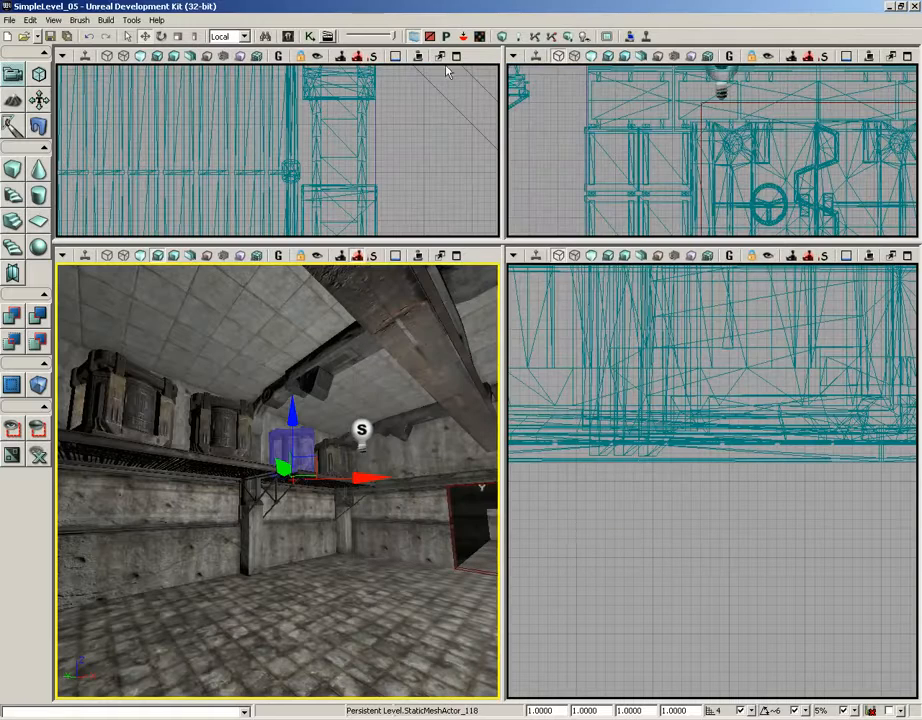
Bring up the Group Editor clear of the perspective view, list the None group's actors and review the available group commands.
left_click(289, 37)
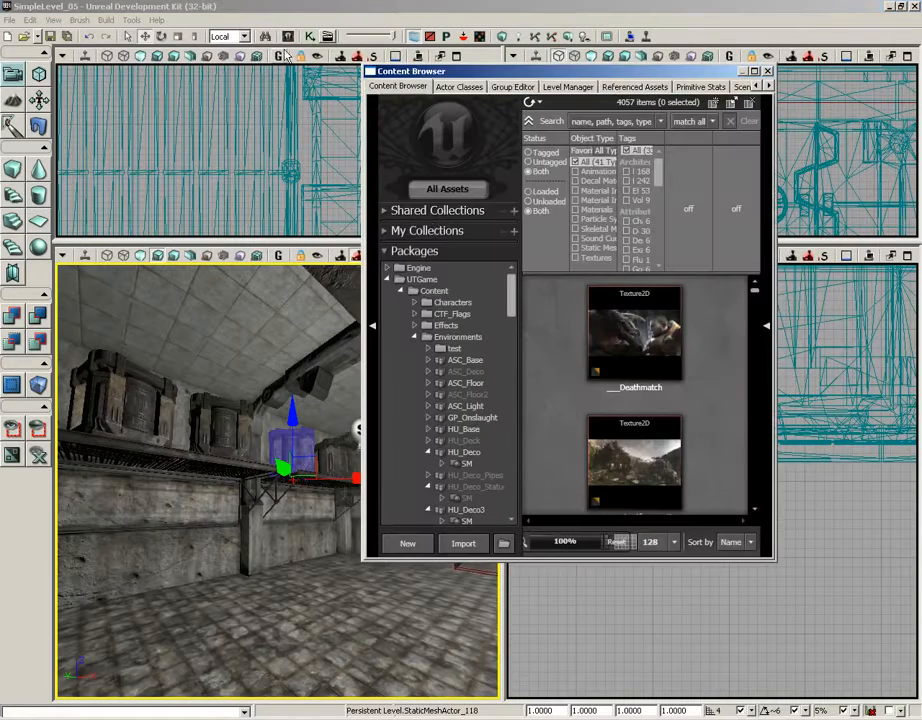
left_click(502, 87)
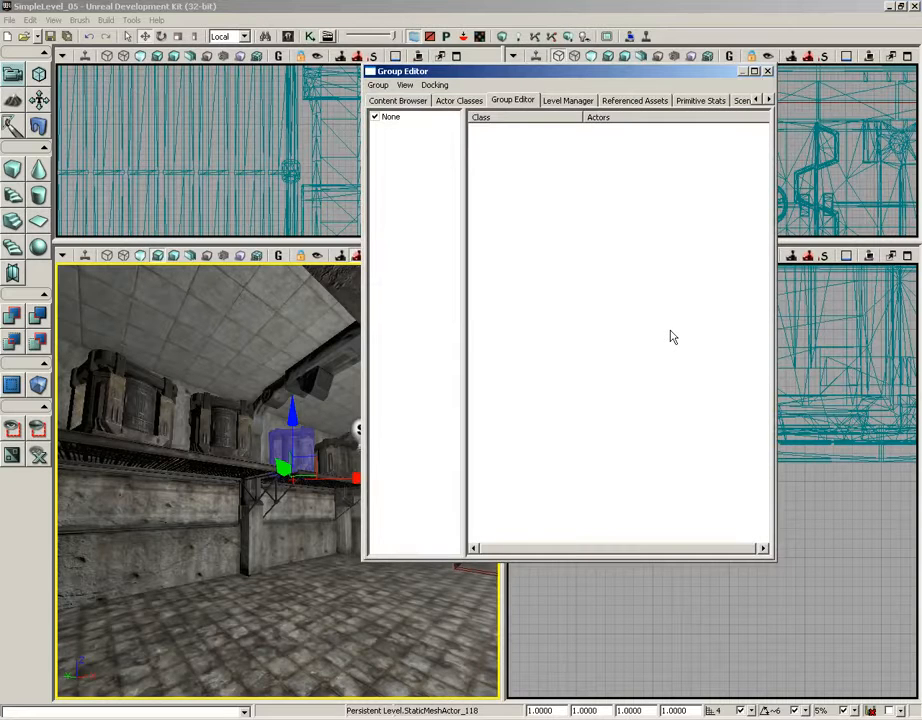
left_click_drag(502, 76, 590, 80)
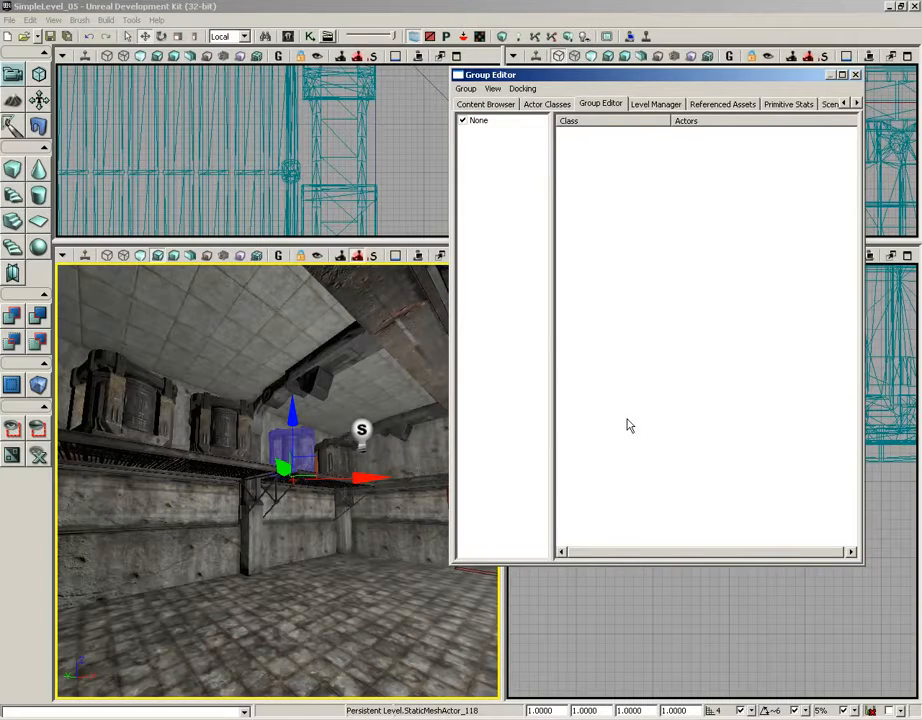
left_click(481, 122)
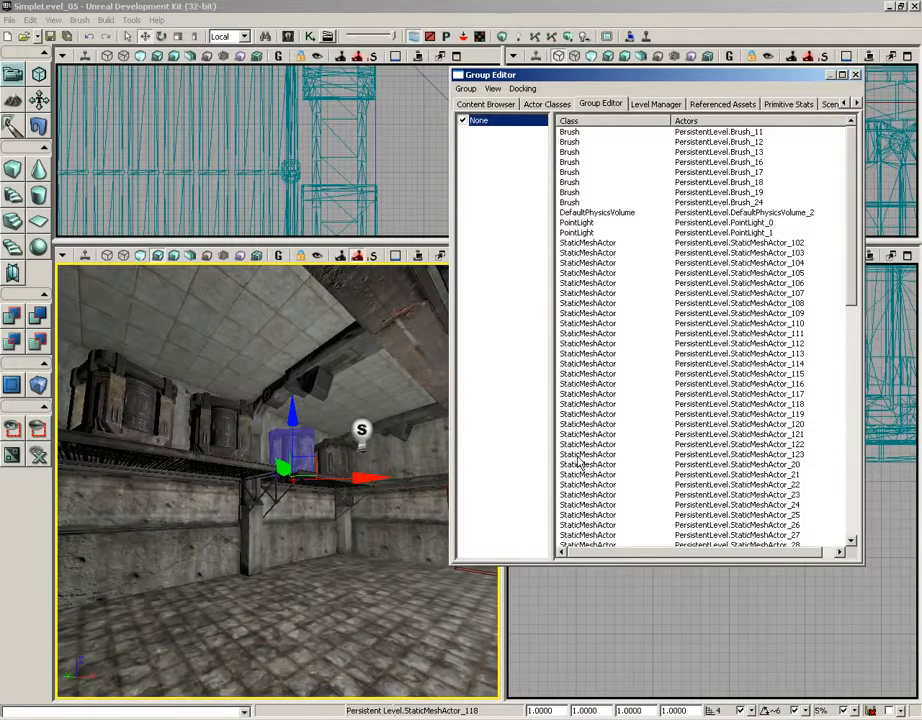
left_click(467, 90)
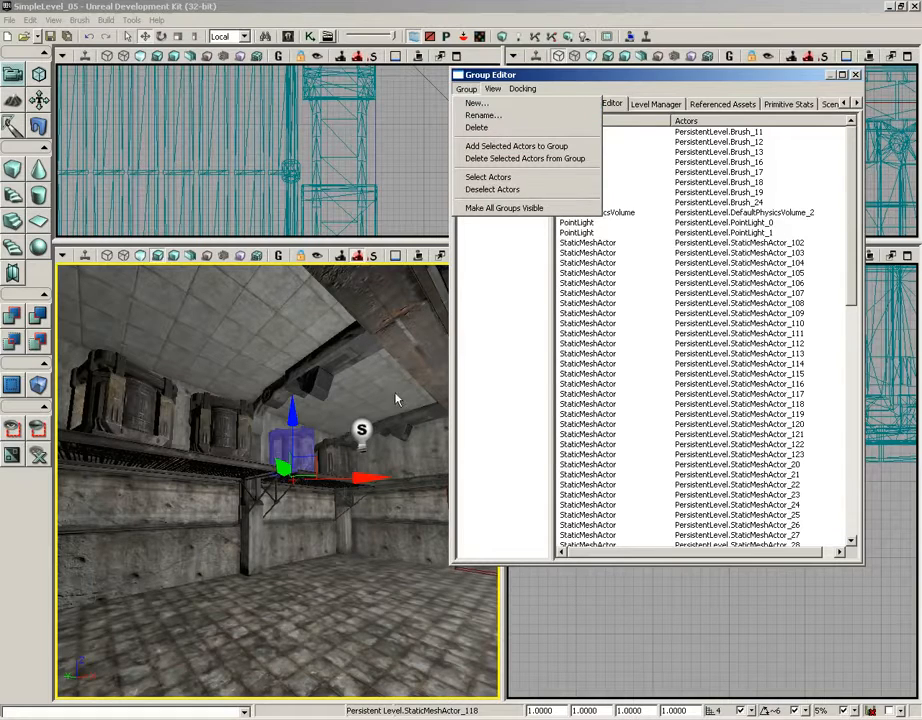
mouse_move(389, 385)
left_mouse_down()
mouse_move(230, 390)
mouse_move(389, 385)
left_mouse_up()
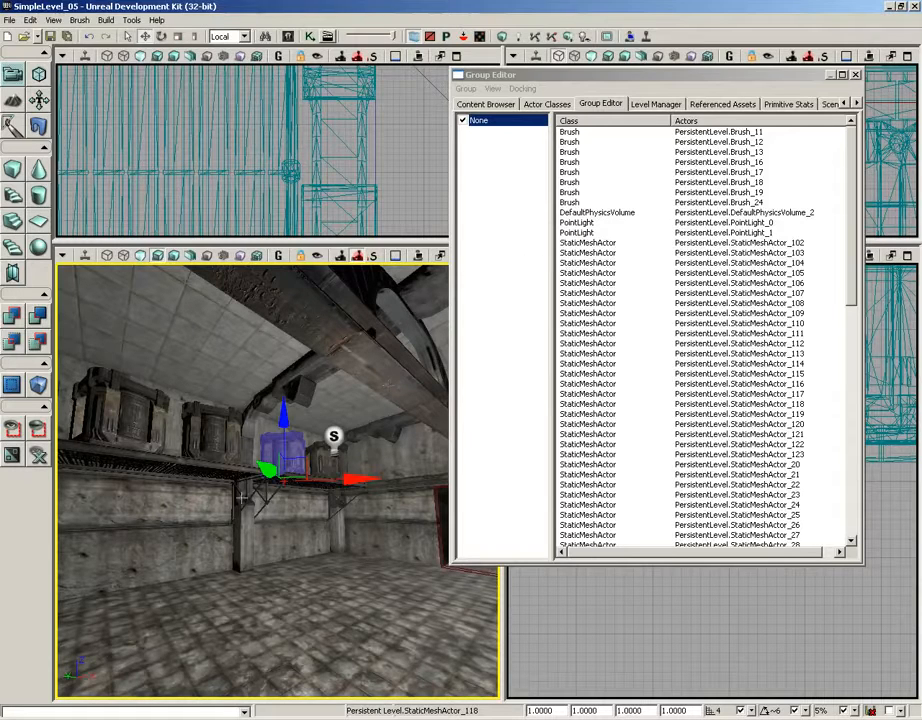
Select the corner support column's stacked pieces plus the adjoining ceiling piece, and undo the accidental move.
right_click_drag(250, 516, 220, 493)
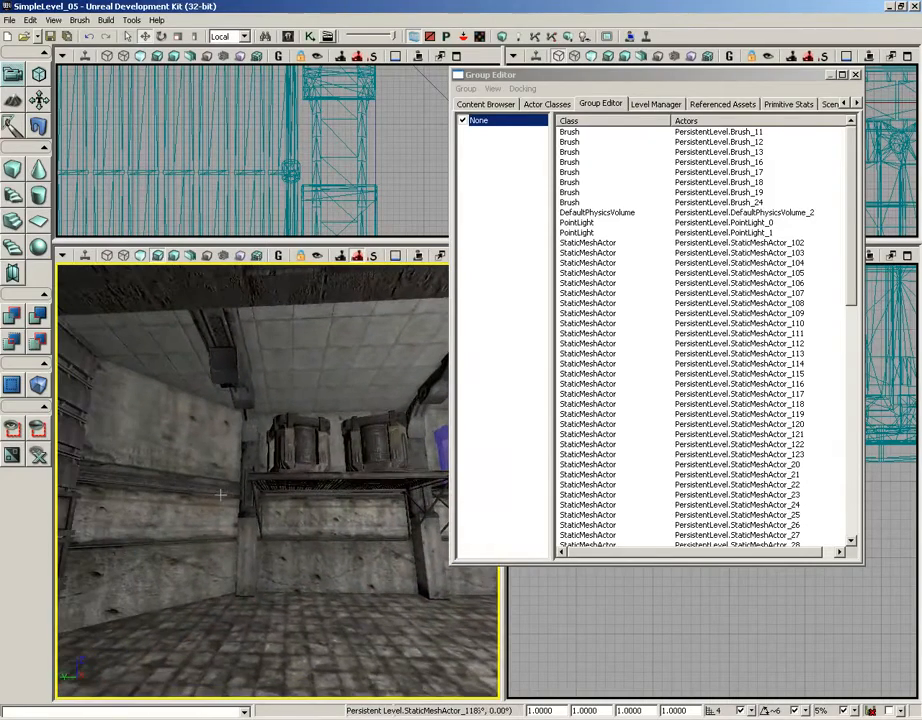
left_click(243, 560)
left_click(243, 560)
left_click(250, 415, "ctrl")
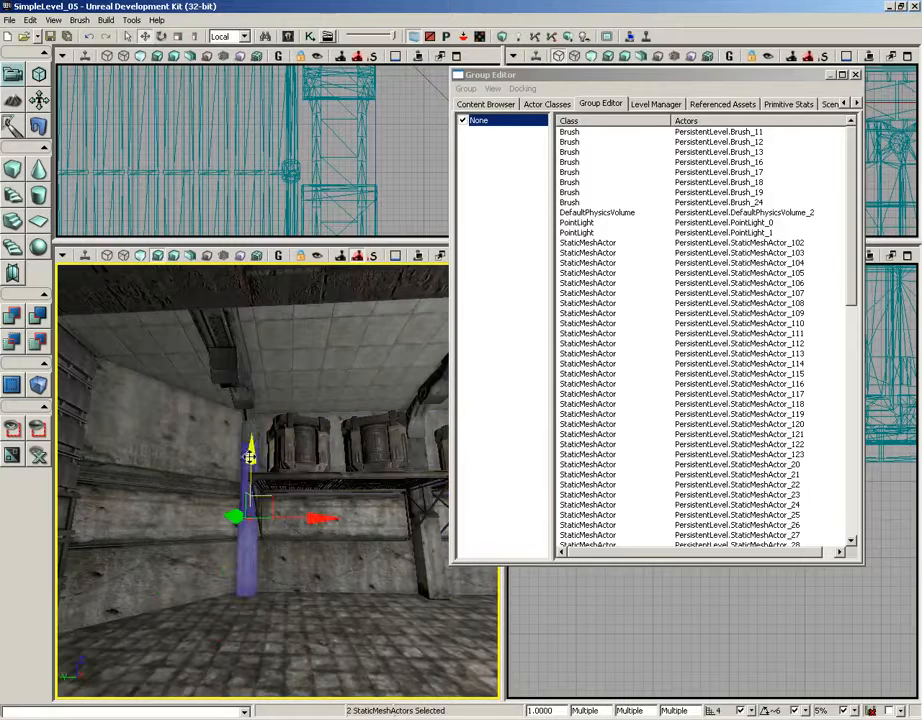
left_click(251, 411, "ctrl")
left_click(237, 386, "ctrl")
right_click_drag(297, 433, 365, 437)
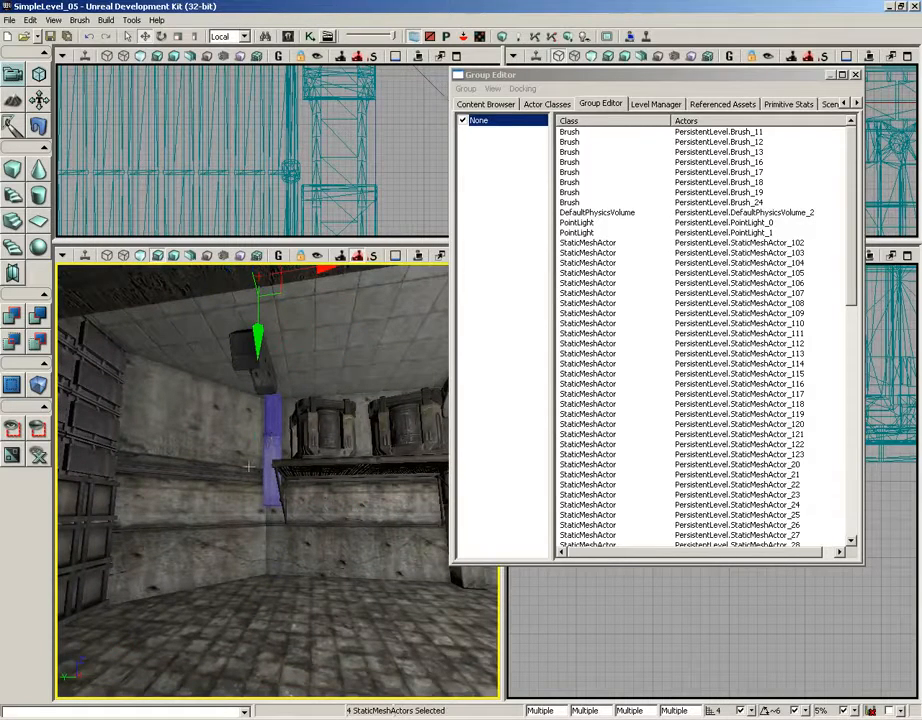
key("ctrl+z")
Switch to Selection Mode and add the remaining ceiling pieces of the same support arch to the selection.
mouse_move(186, 478)
left_mouse_down()
mouse_move(310, 470)
mouse_move(180, 460)
mouse_move(186, 478)
left_mouse_up()
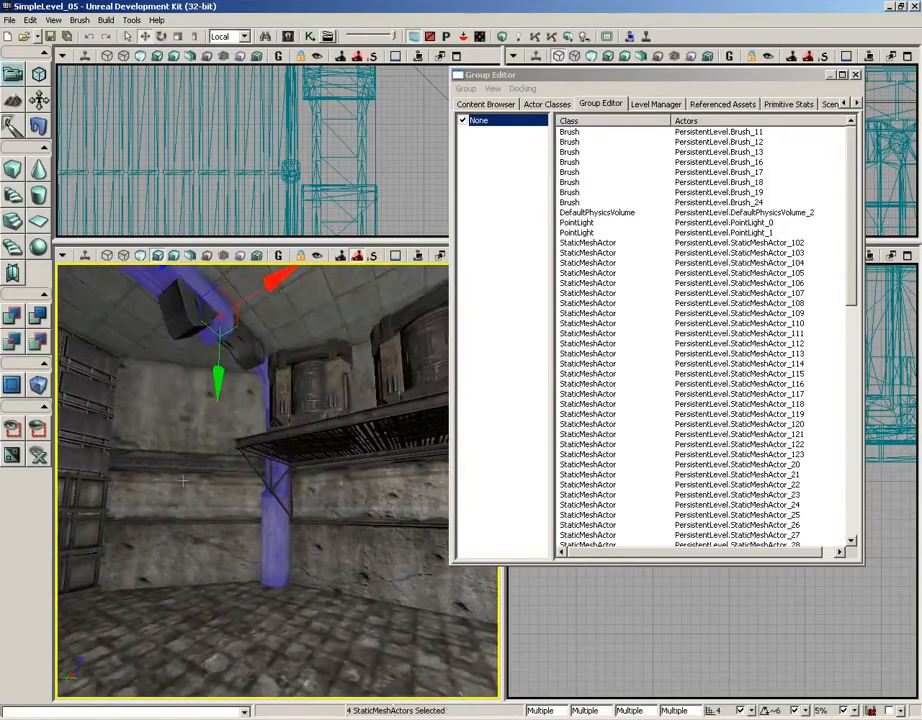
right_click_drag(153, 516, 144, 386)
left_click_drag(144, 386, 151, 512)
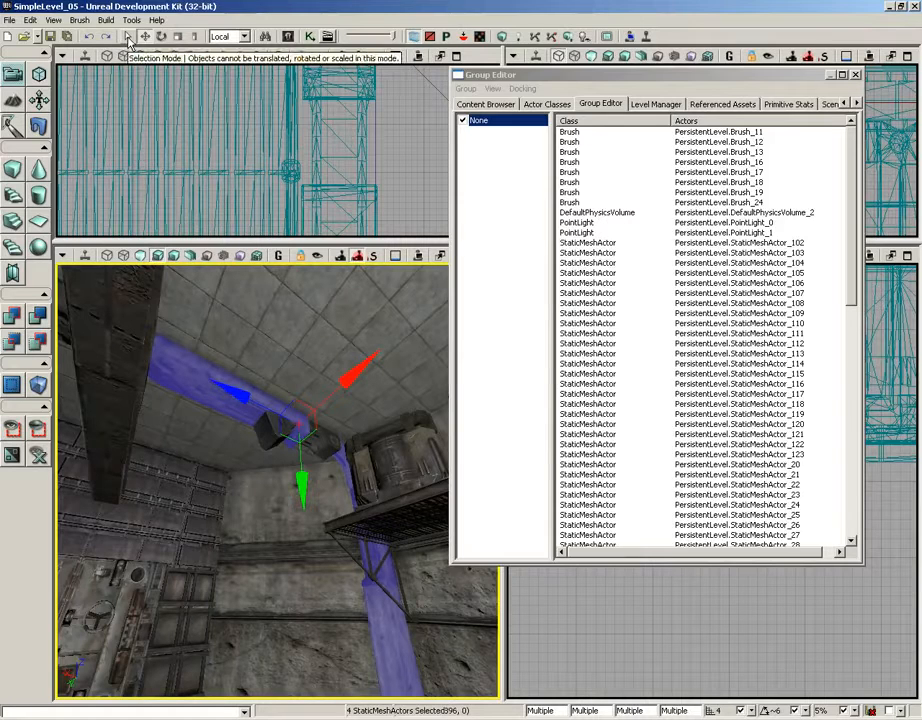
left_click(129, 40)
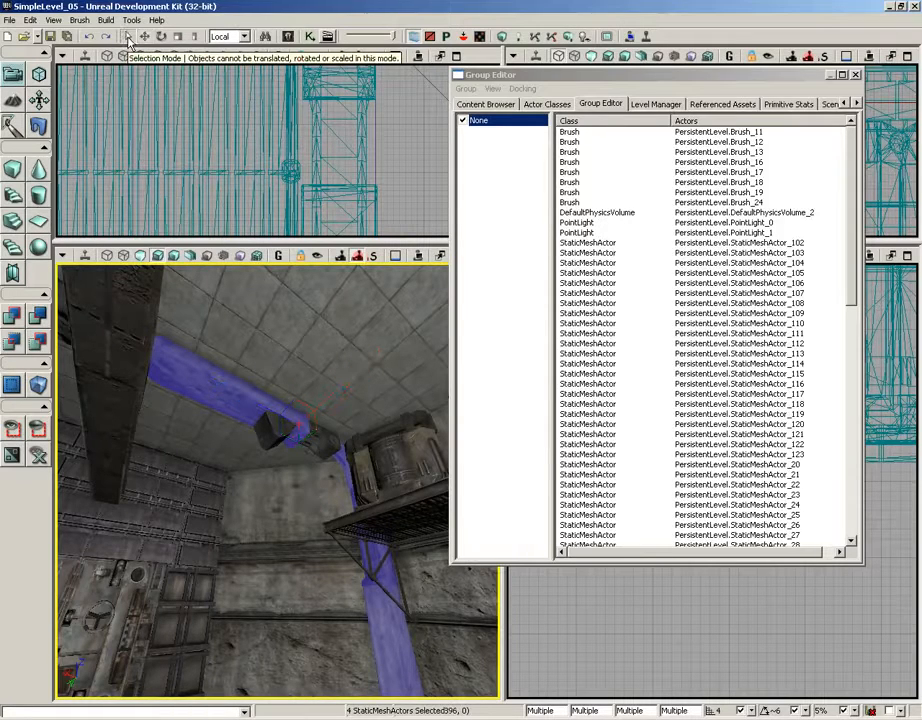
left_click(324, 441, "ctrl")
right_click_drag(324, 441, 284, 463)
left_click(208, 438, "ctrl")
left_click(178, 453, "ctrl")
left_click(122, 445, "ctrl")
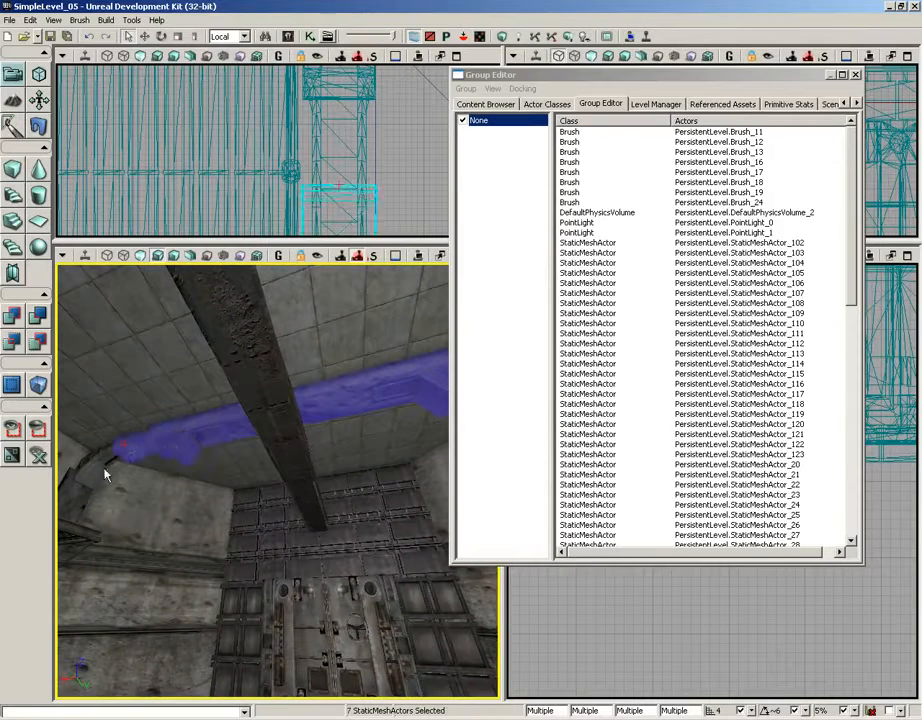
Add the bend and upright pieces at the arch's far end and the neighbouring middle column to the selection.
left_click(104, 469, "ctrl")
left_click(79, 509, "ctrl")
right_click_drag(195, 506, 239, 538)
left_click(177, 528, "ctrl")
left_click(181, 517, "ctrl")
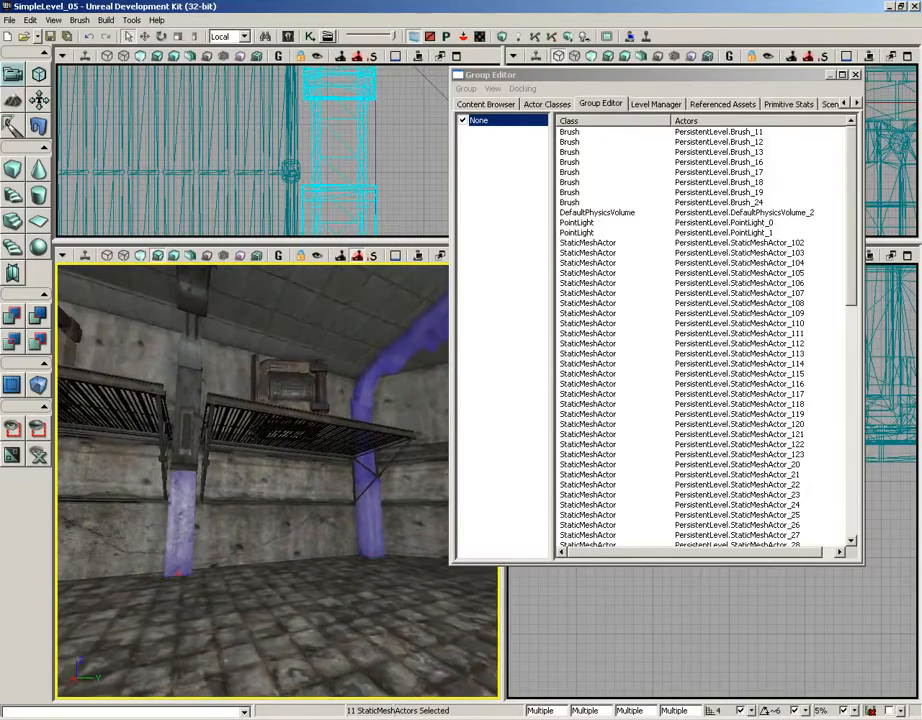
left_click(180, 426, "ctrl")
left_click(186, 351, "ctrl")
mouse_move(187, 353)
right_mouse_down()
mouse_move(201, 373)
mouse_move(180, 375)
right_mouse_up()
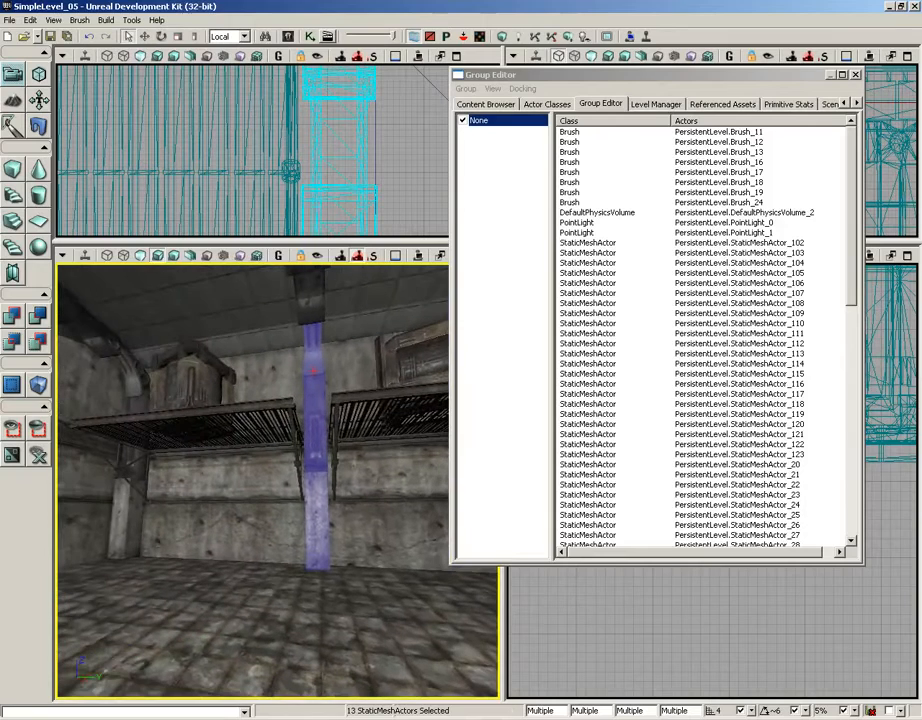
Add the next corner column's pieces, its bend and the adjoining ceiling pieces to the selection.
left_click(133, 480, "ctrl")
left_click(138, 388, "ctrl")
left_click(100, 276, "ctrl")
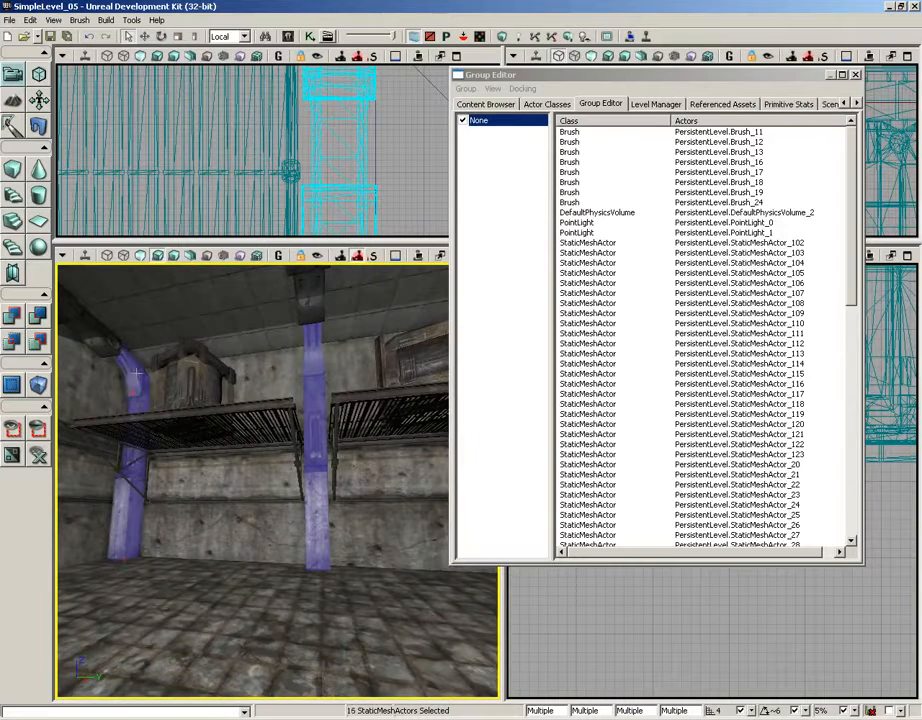
right_click_drag(100, 276, 148, 459)
left_click(192, 504, "ctrl")
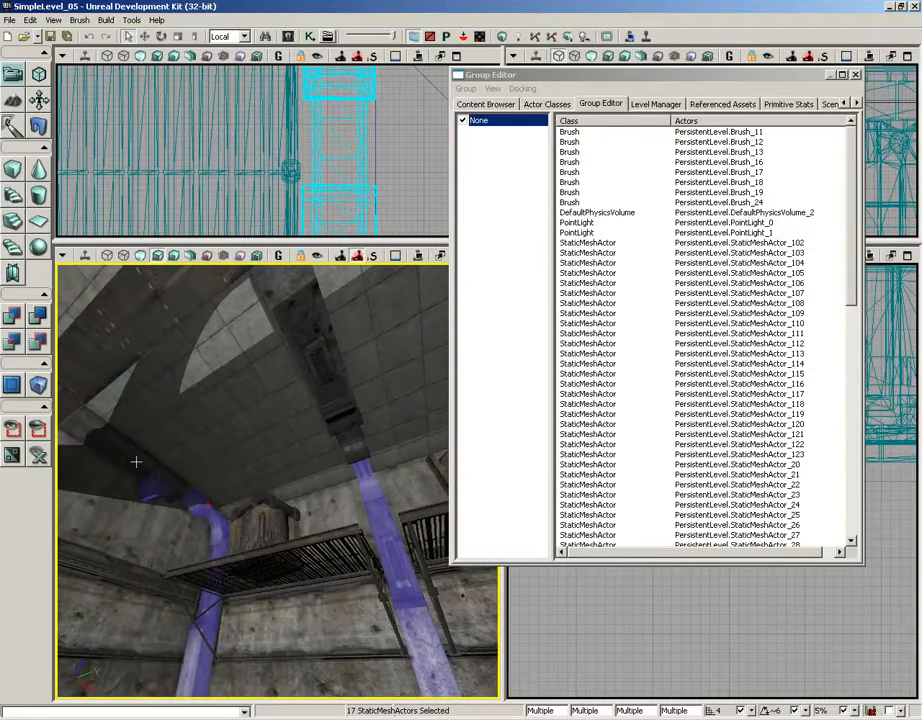
left_click(122, 451, "ctrl")
Add the middle support arch's ceiling pieces to the selection, from one wall across to the opposite one.
left_click(346, 440, "ctrl")
left_click(322, 396, "ctrl")
right_click_drag(356, 496, 186, 494)
left_click(189, 492, "ctrl")
left_click(228, 416, "ctrl")
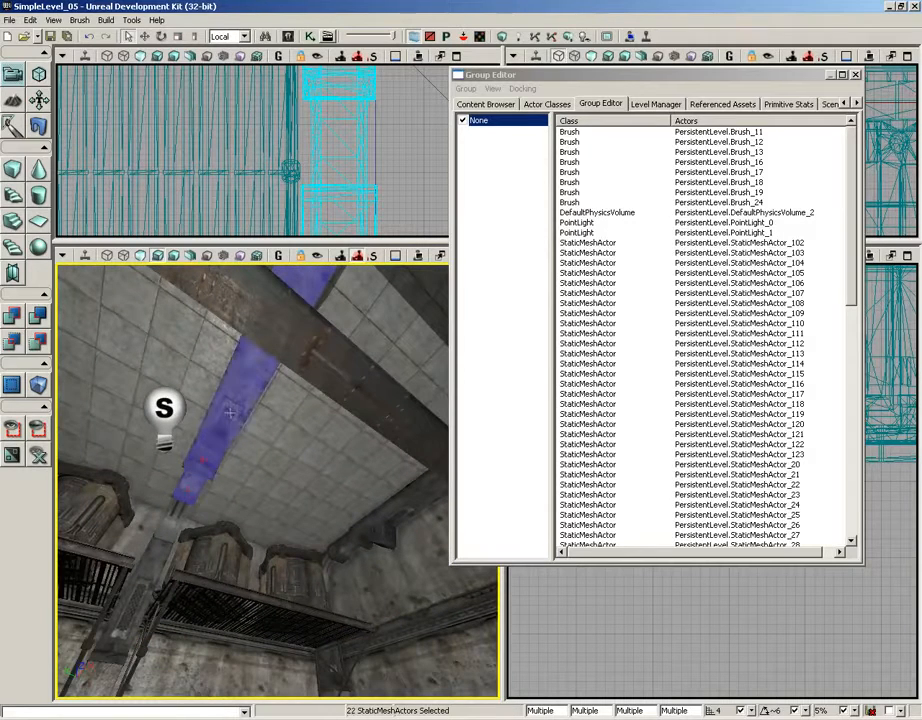
Add the last arch's ceiling and bend pieces and the opposite middle column's upper pieces to the selection.
left_click(397, 515, "ctrl")
left_click(366, 542, "ctrl")
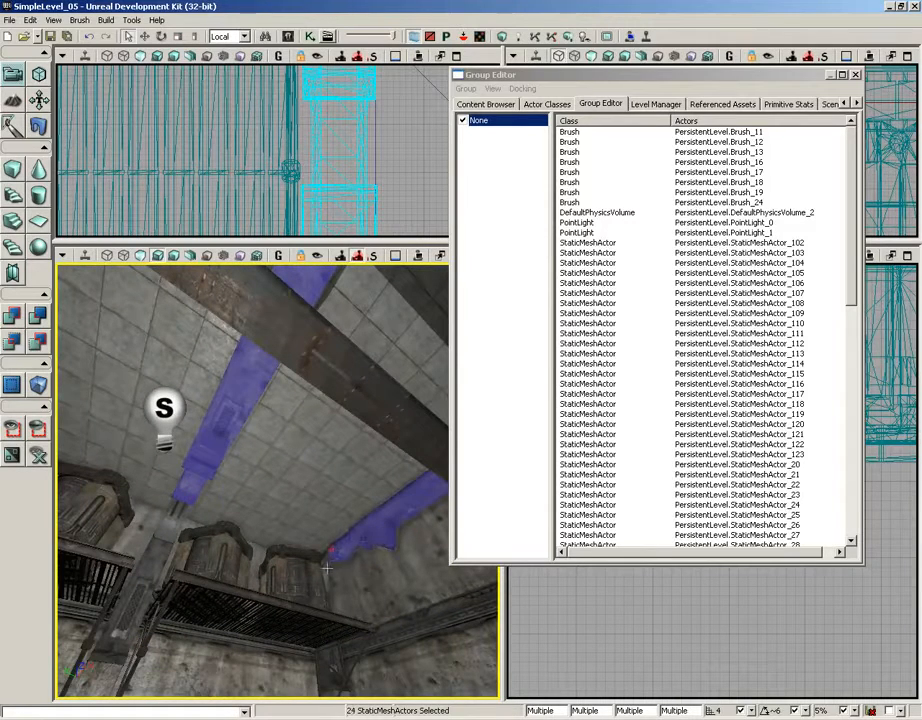
left_click(330, 567, "ctrl")
left_click(174, 521, "ctrl")
left_click(146, 565, "ctrl")
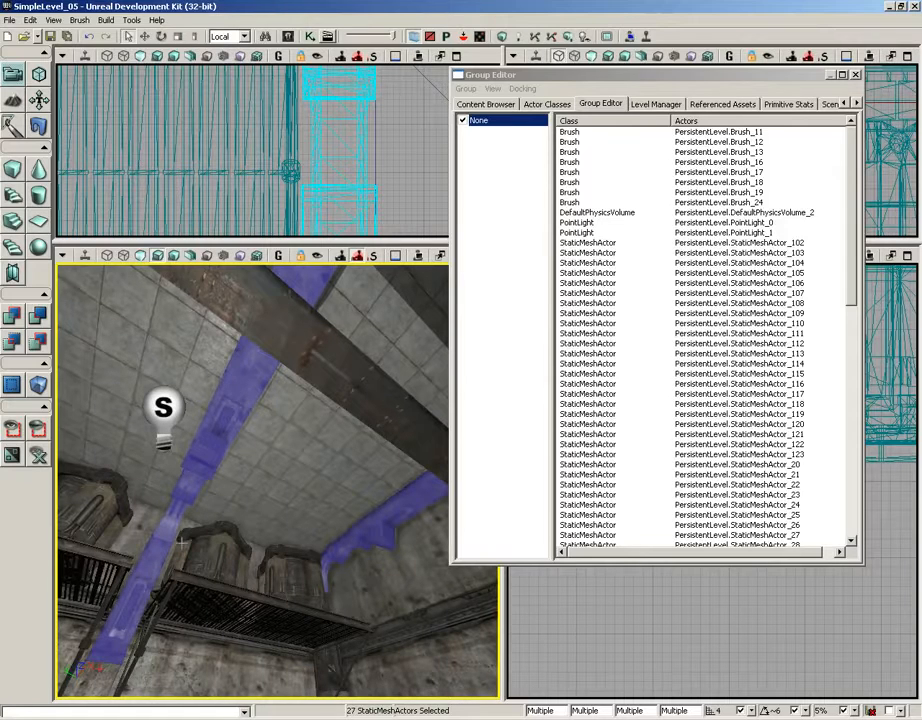
Add the remaining lower pieces of the middle and corner columns beneath the crate shelf to the selection.
left_click(326, 658, "ctrl")
right_click_drag(333, 515, 333, 655)
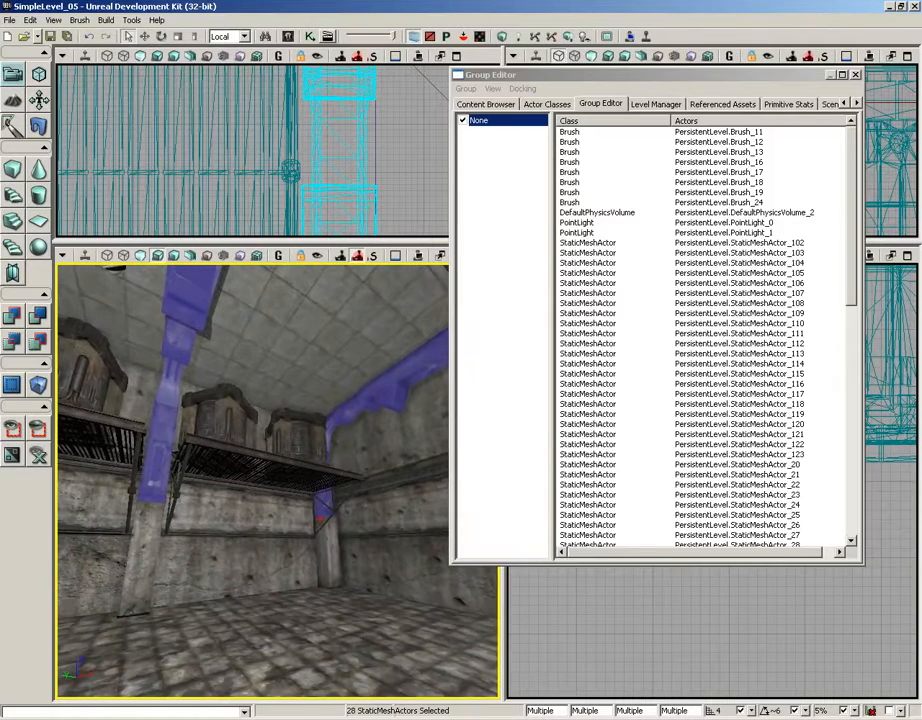
left_click(144, 556, "ctrl")
left_click(329, 550, "ctrl")
right_click_drag(329, 550, 58, 533)
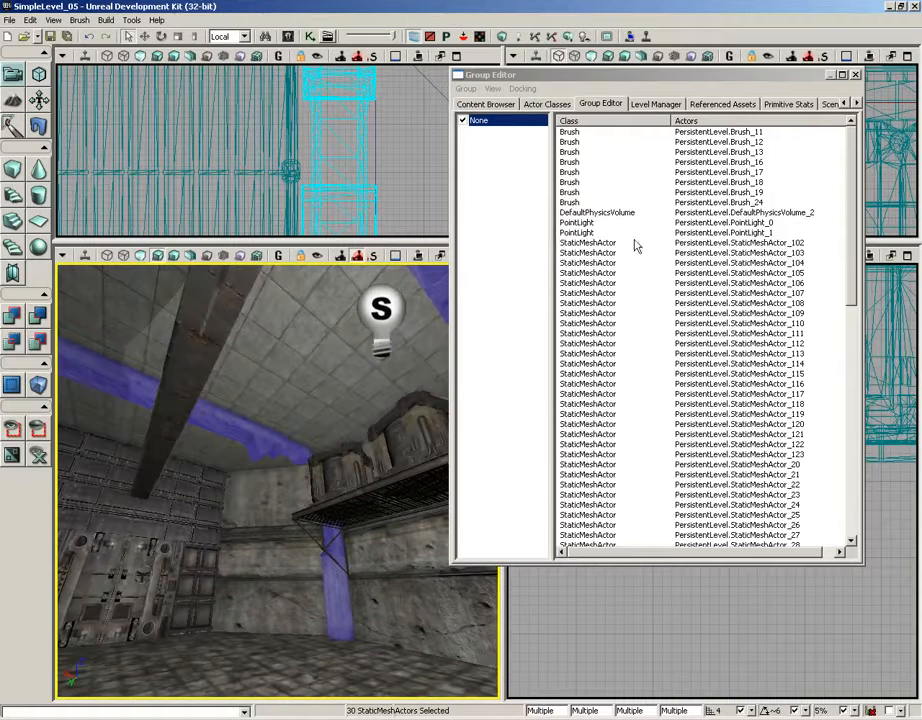
Create a new group named Supports from the selected meshes and list its actors.
left_click(466, 89)
left_click(470, 104)
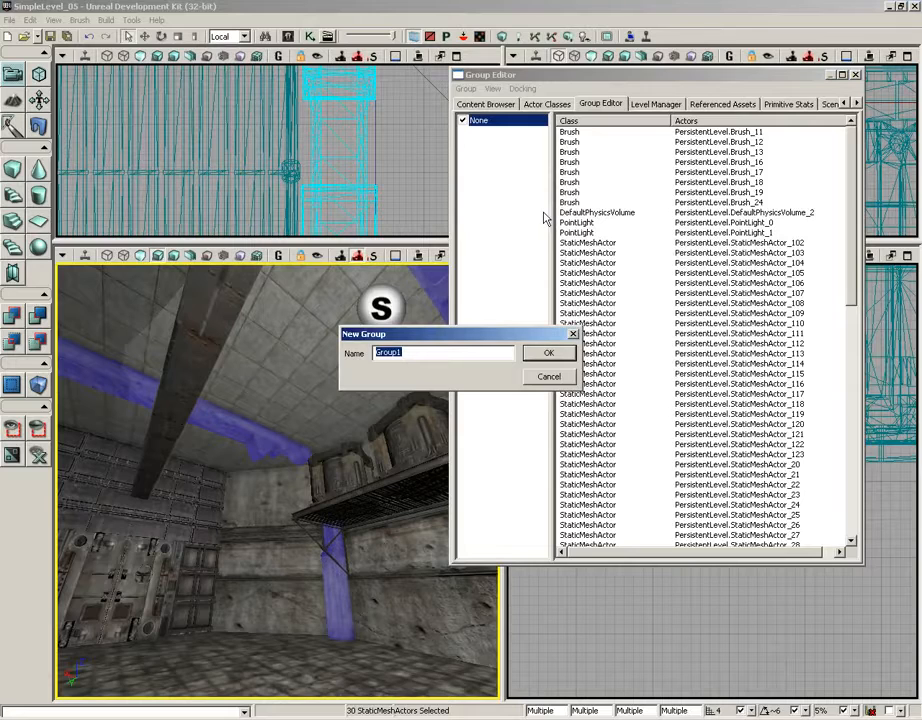
type("Supports")
left_click(548, 353)
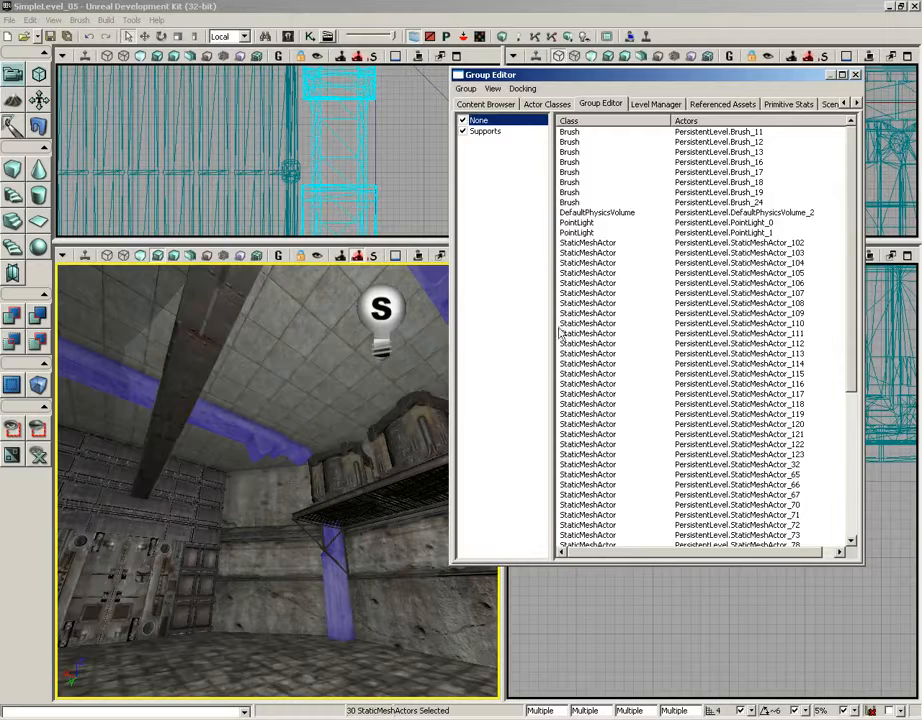
left_click(484, 132)
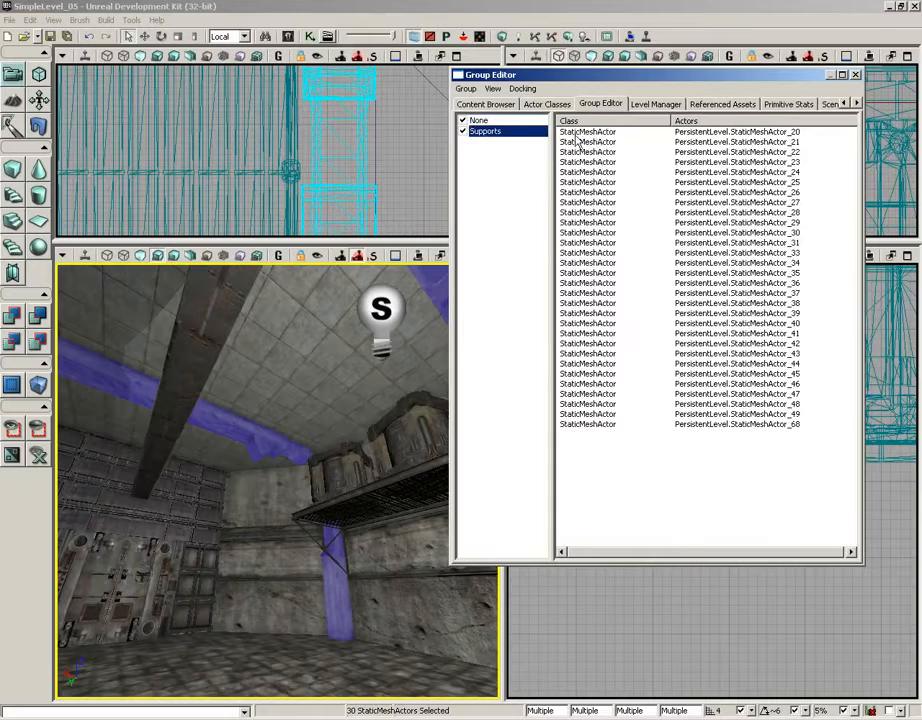
Hide the Supports group, look over the room without it, and show the group again.
left_click(463, 131)
right_click_drag(228, 454, 360, 420)
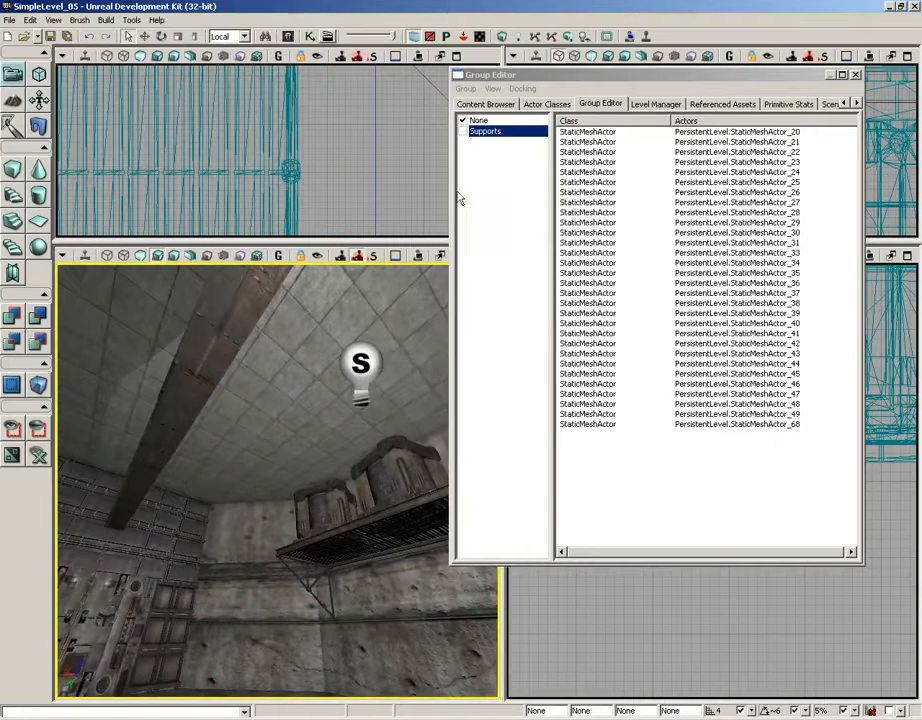
left_click(463, 132)
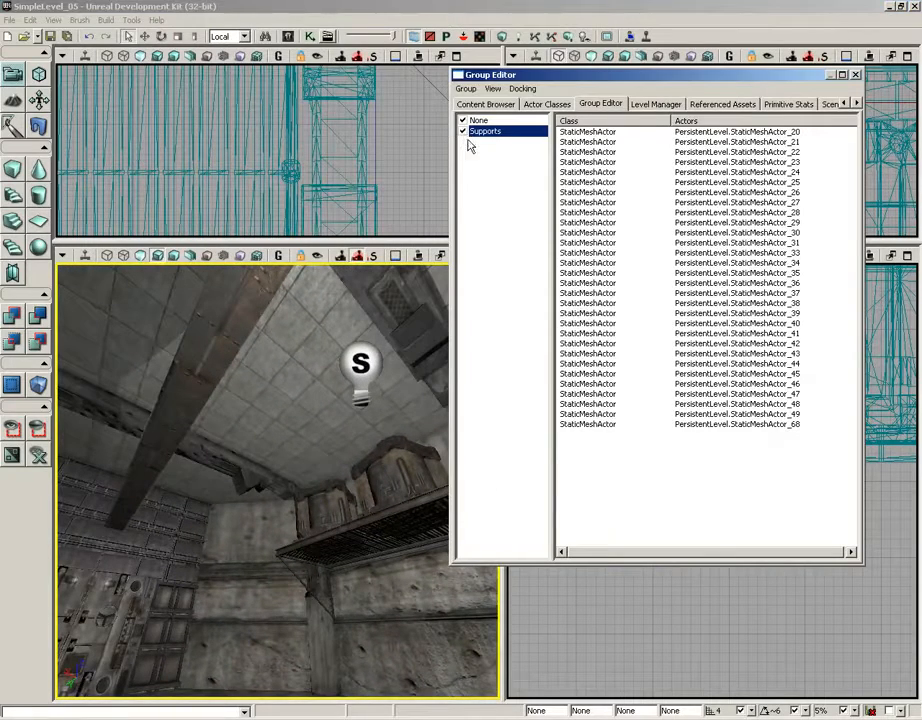
Hide the Supports group in the perspective viewport only, and show it there again.
left_click_drag(490, 75, 567, 94)
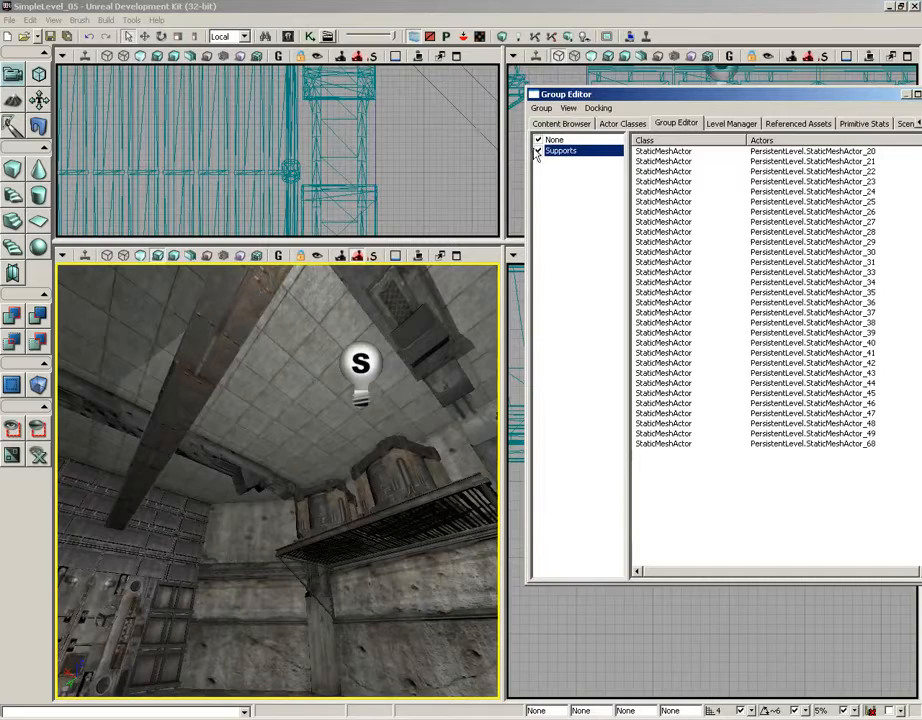
left_click(63, 257)
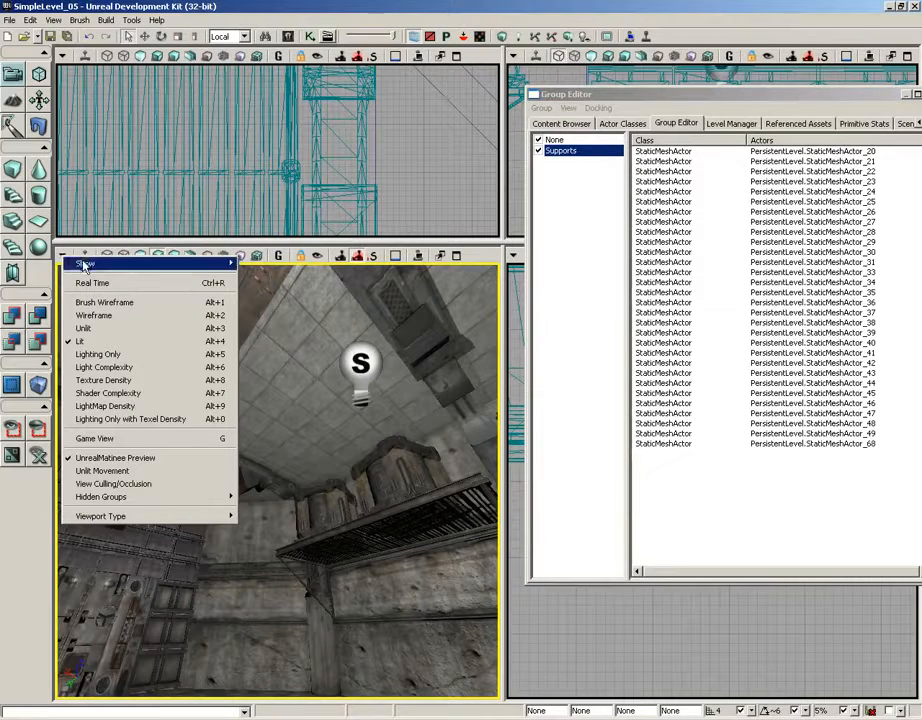
mouse_move(110, 500)
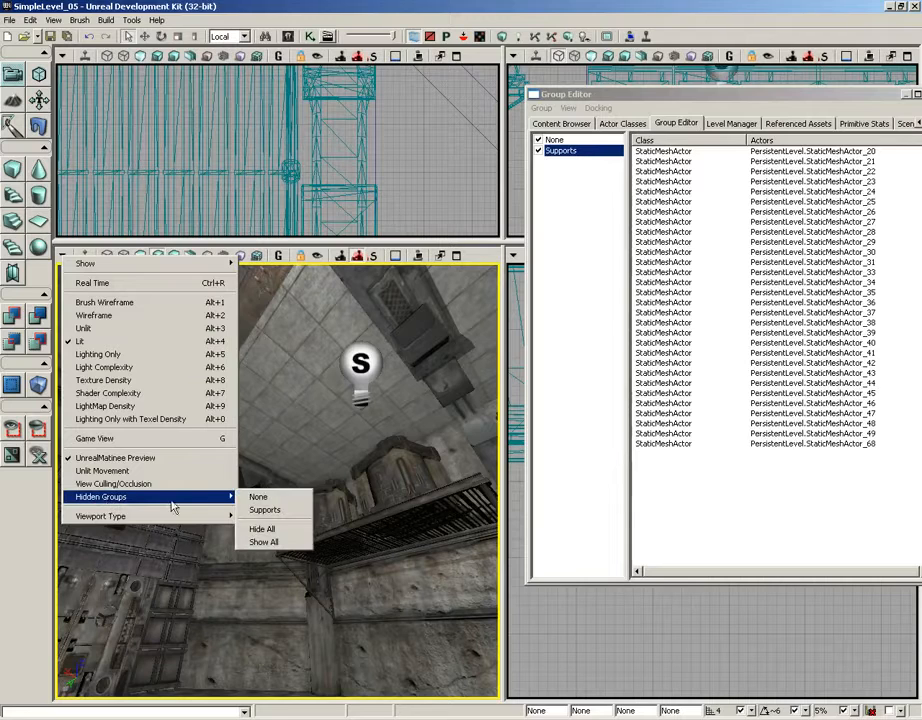
left_click(263, 510)
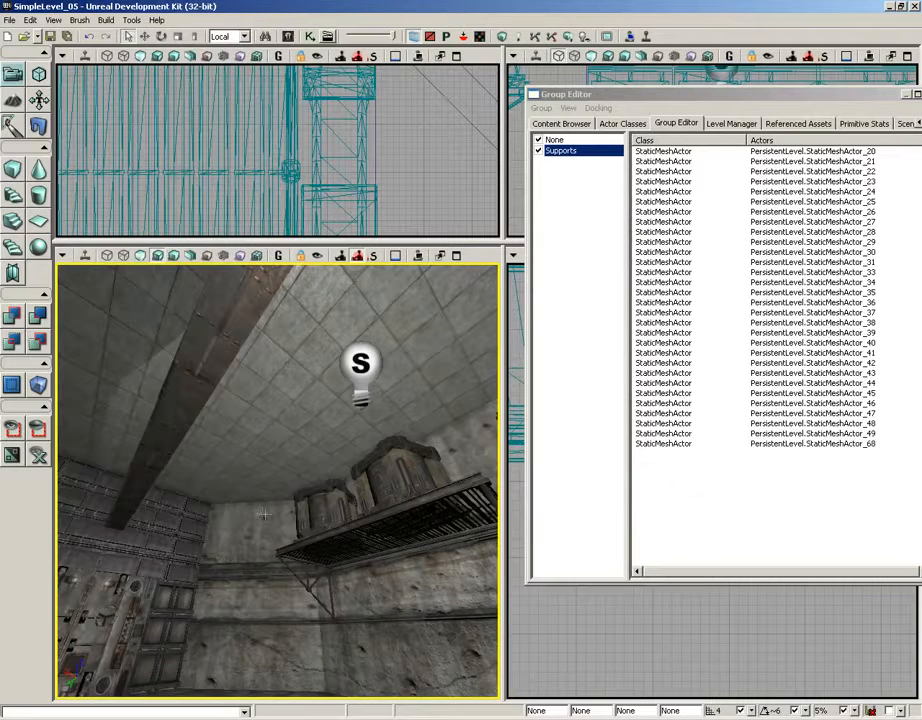
left_click(63, 257)
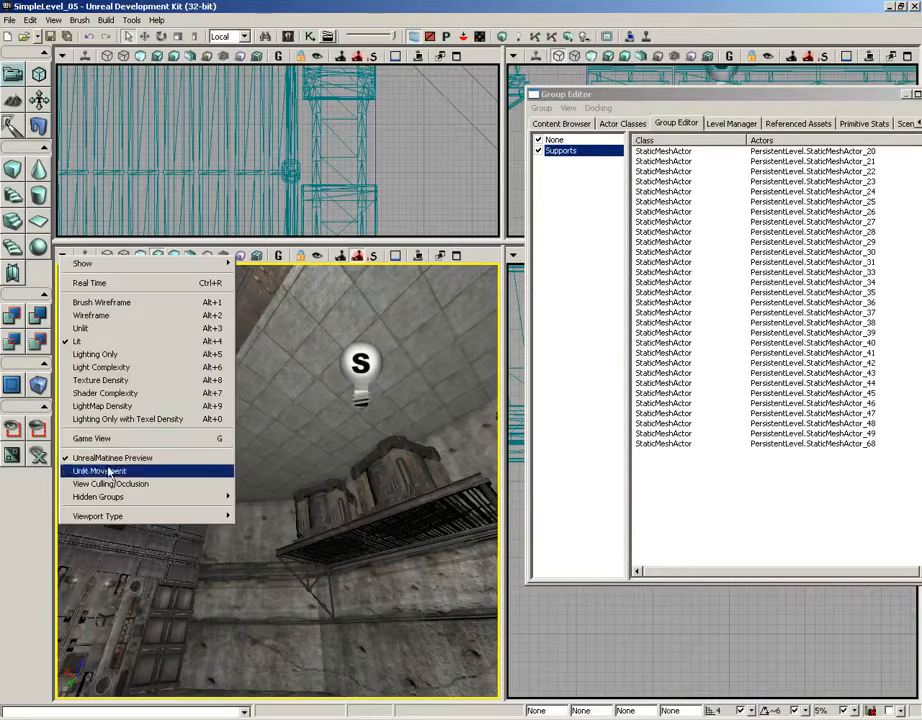
mouse_move(115, 500)
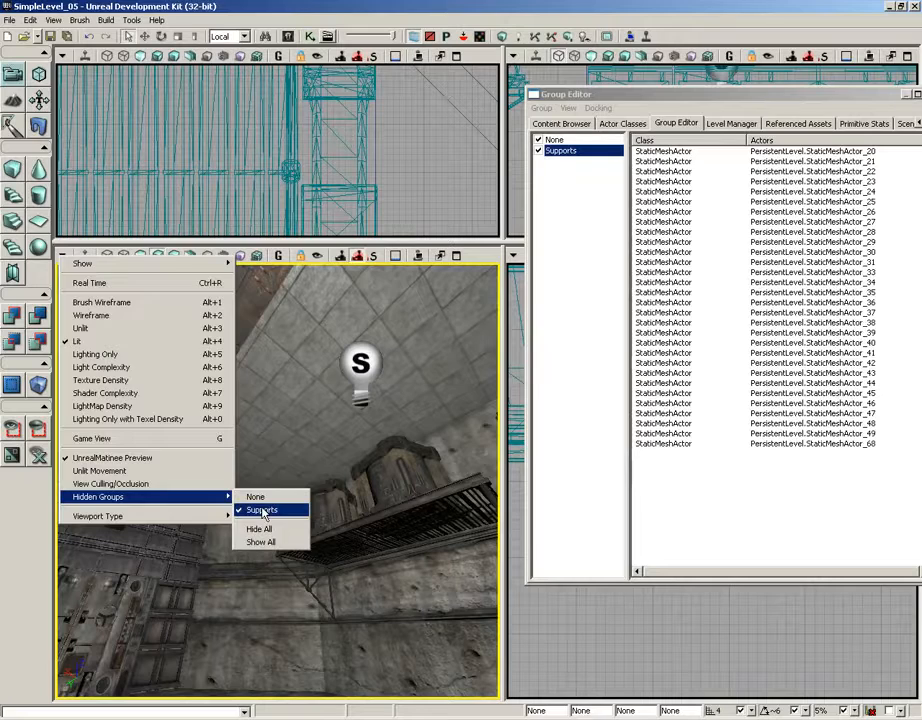
left_click(263, 511)
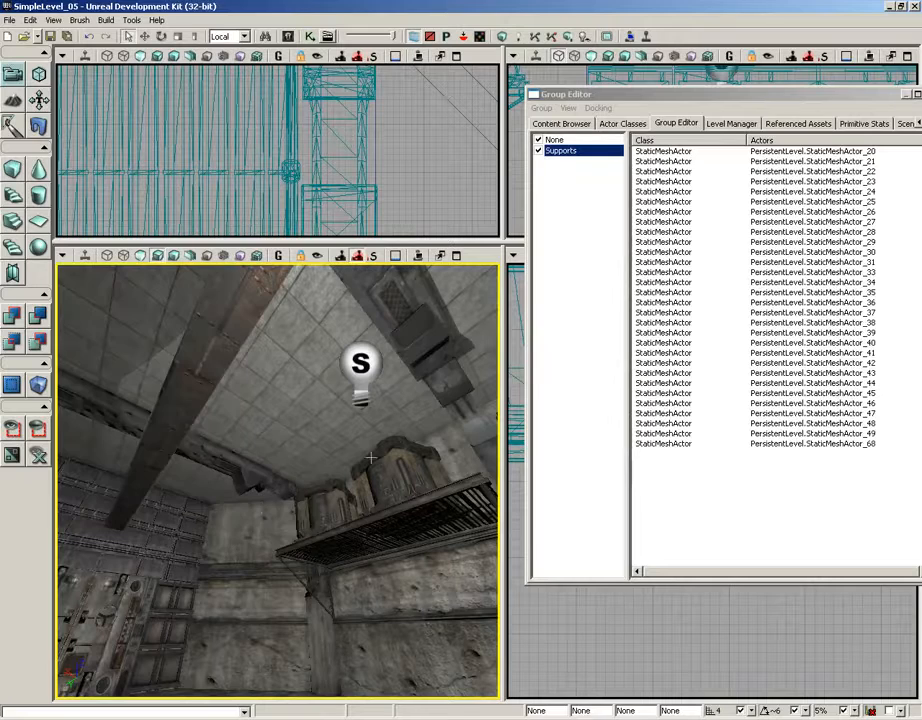
Hide the Supports group level-wide, toggle its hidden setting for the perspective viewport on and off, and show the group again.
left_click(539, 151)
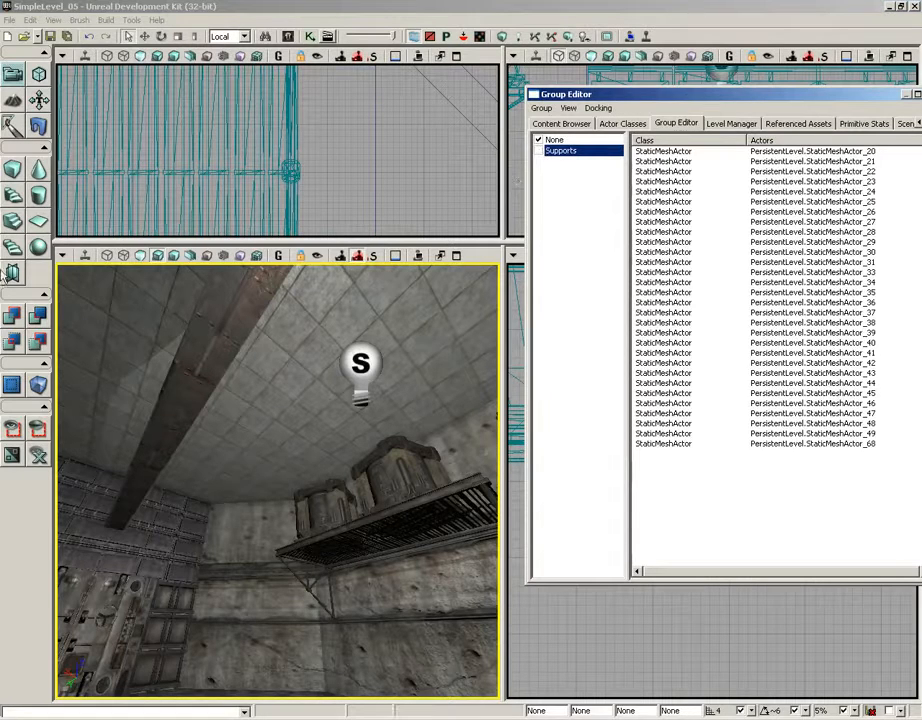
left_click(62, 255)
mouse_move(120, 496)
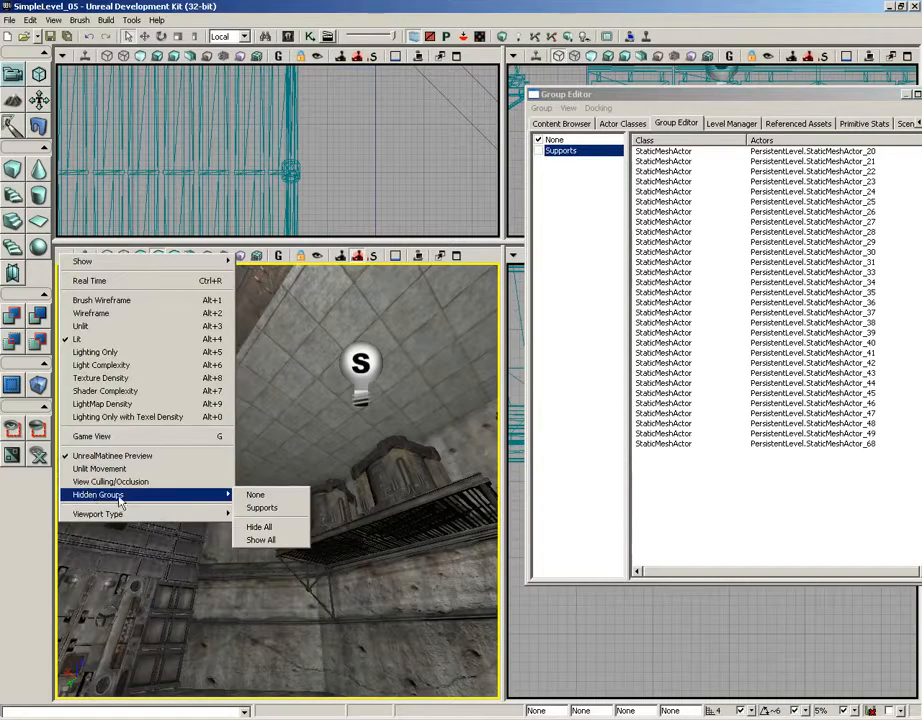
left_click(241, 507)
left_click(62, 255)
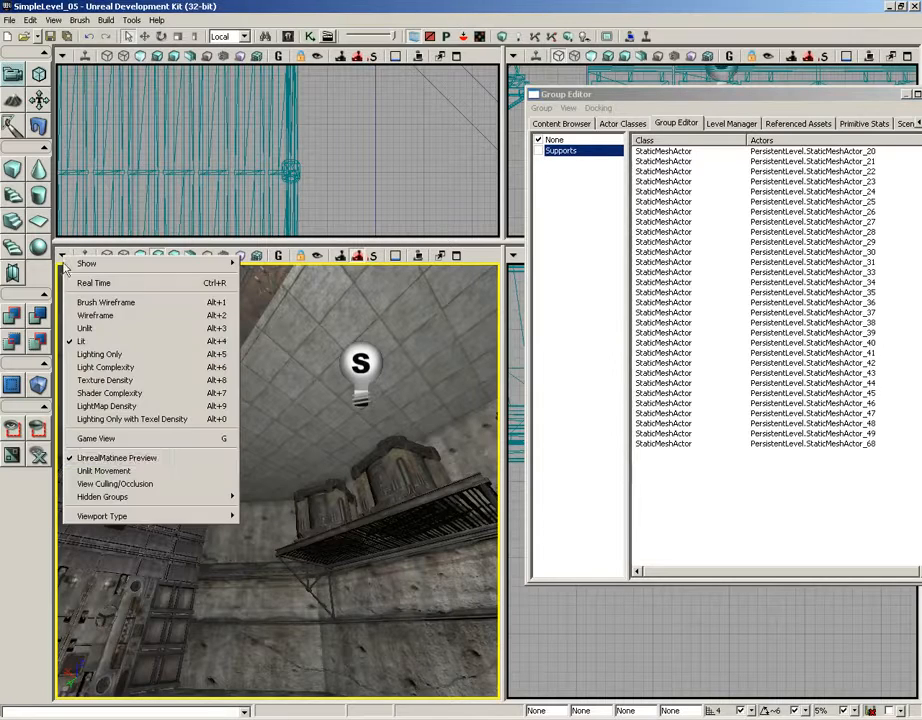
mouse_move(117, 494)
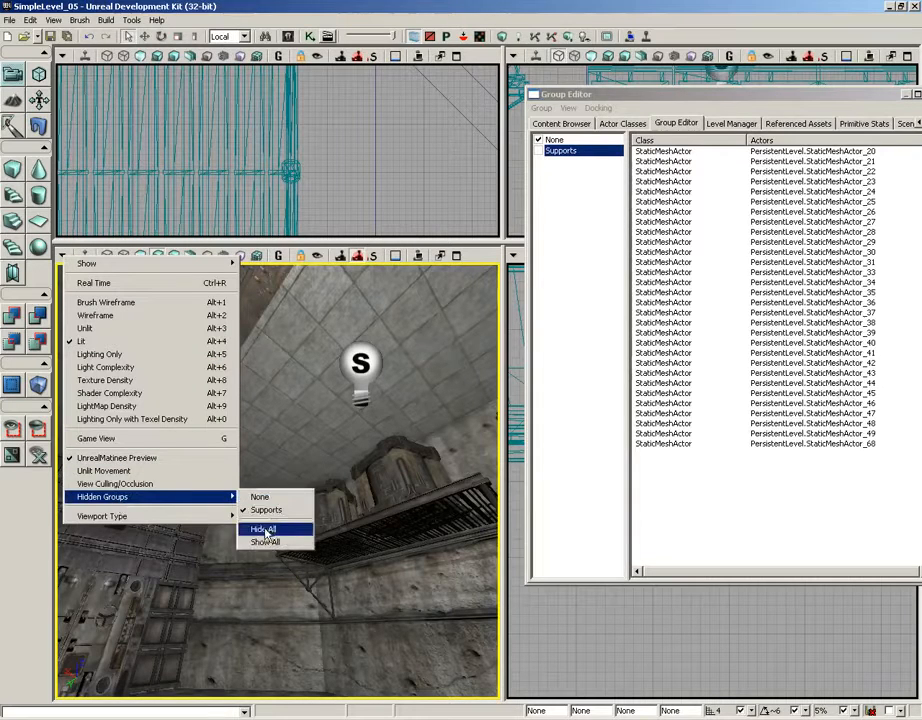
left_click(263, 528)
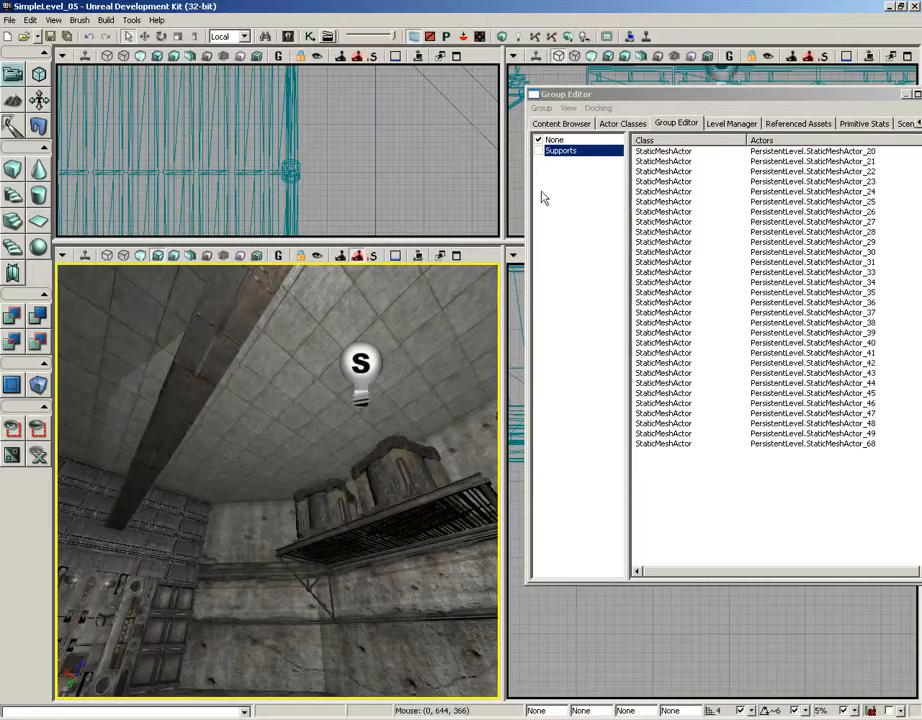
left_click(539, 151)
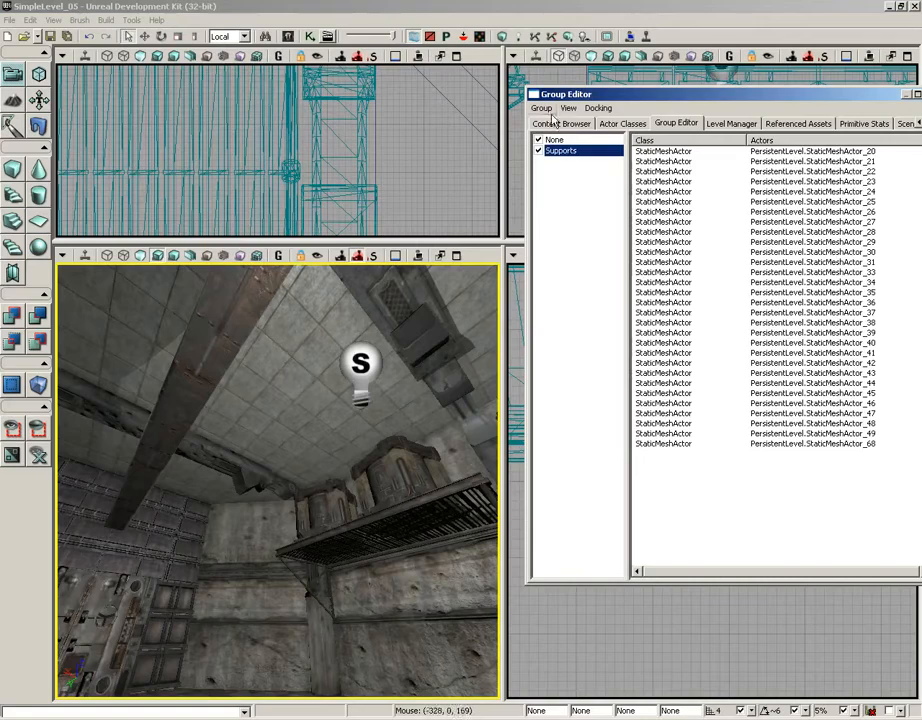
Select the eight beam and arched rib meshes running along the middle of the ceiling.
right_click_drag(276, 380, 158, 492)
right_click_drag(278, 417, 226, 436)
left_click_drag(226, 436, 232, 319)
right_click_drag(232, 319, 298, 397)
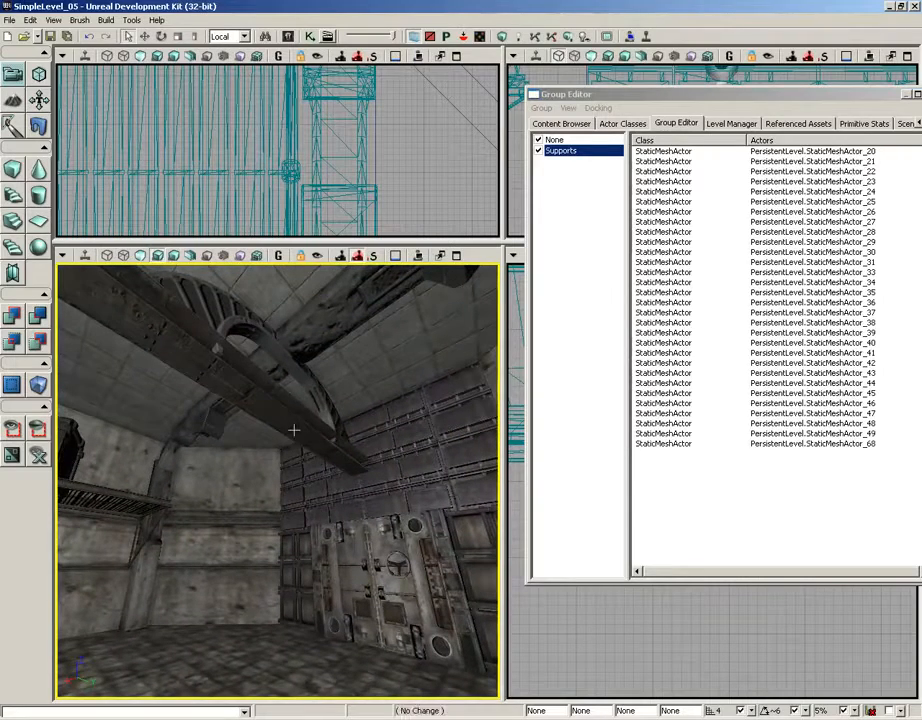
left_click(180, 367)
left_click(180, 367, "ctrl")
left_click(226, 312, "ctrl")
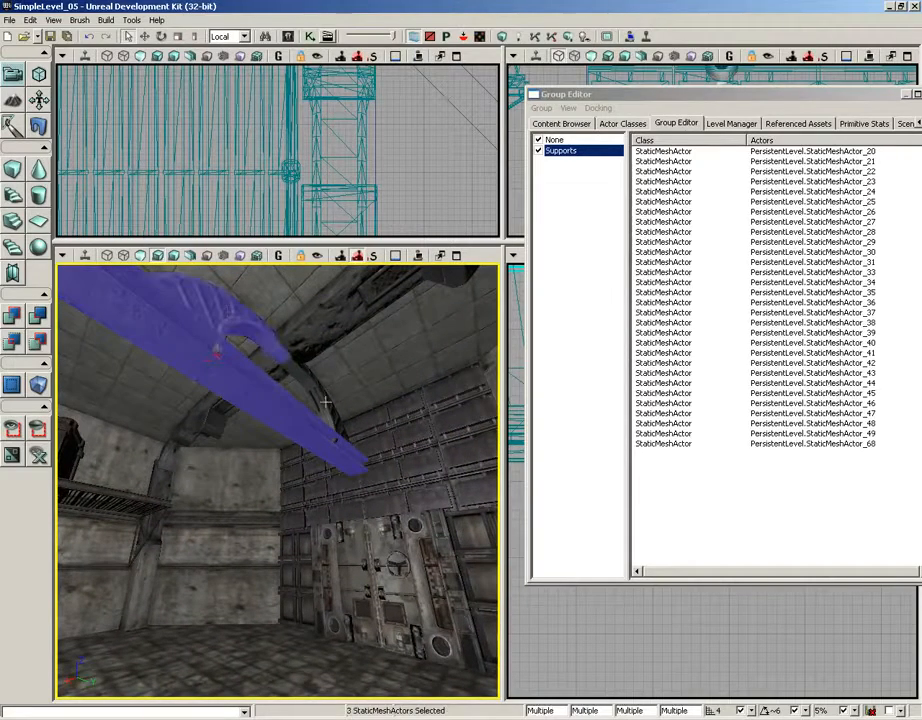
left_click(324, 402, "ctrl")
right_click_drag(323, 488, 296, 334)
left_click(296, 334, "ctrl")
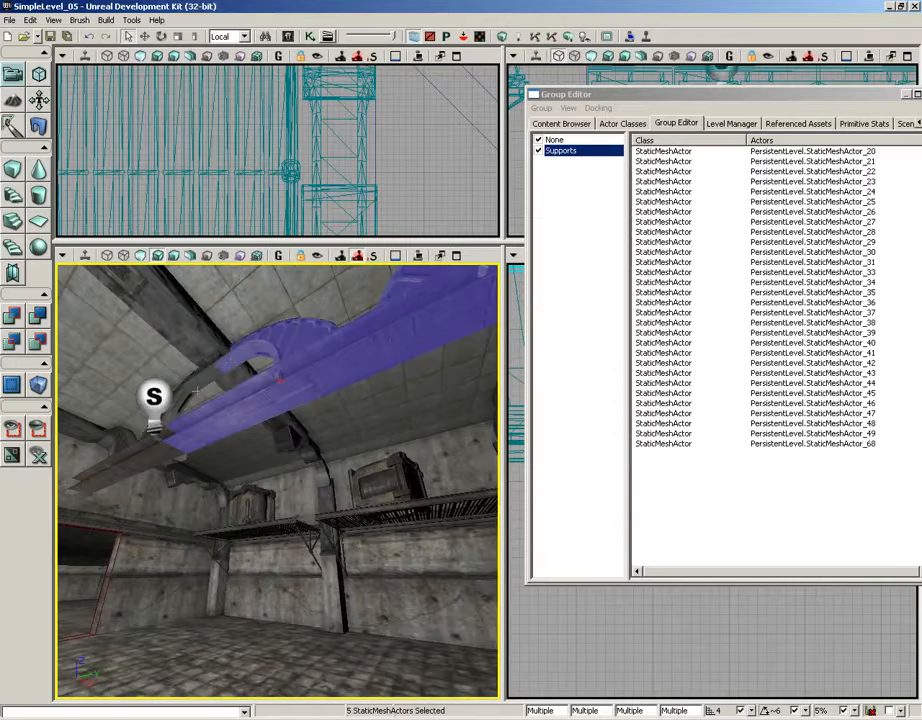
left_click(140, 459, "ctrl")
left_click(115, 441, "ctrl")
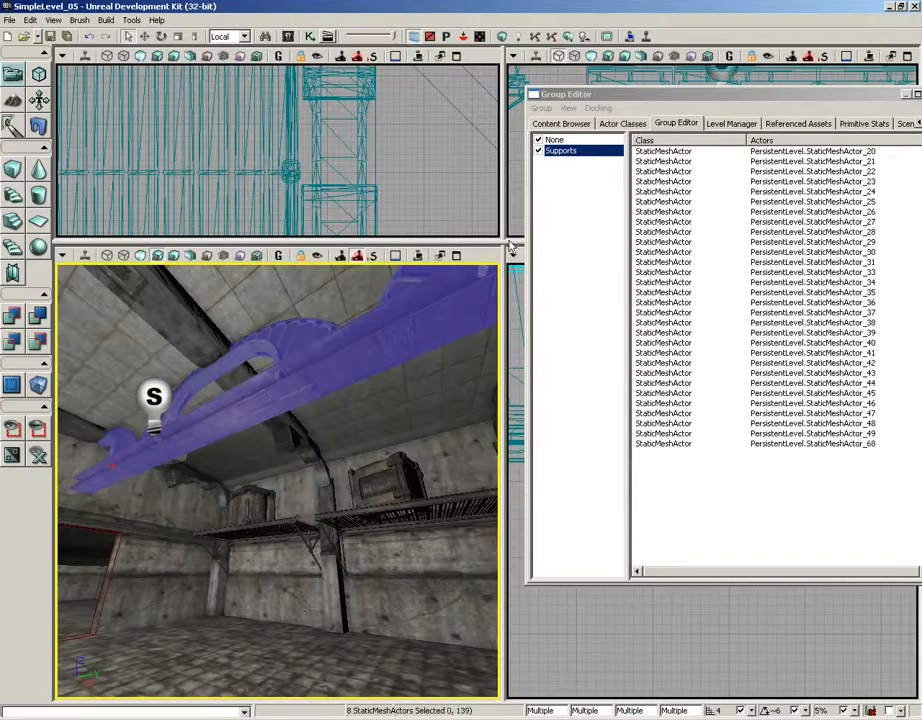
Add the selected ceiling beam meshes to the Supports group and hide the group.
left_click(541, 108)
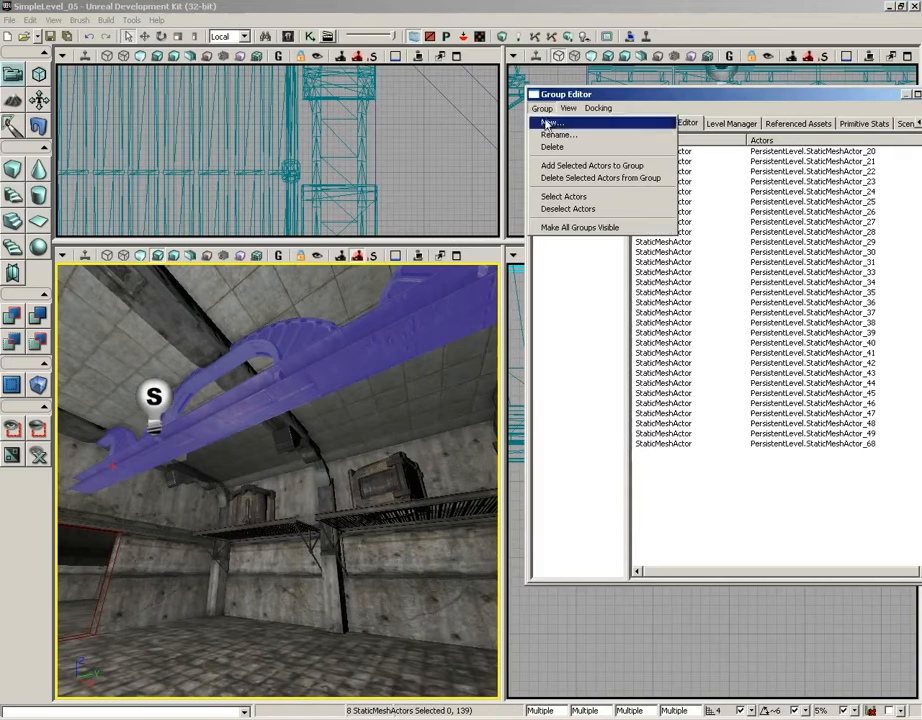
left_click(649, 98)
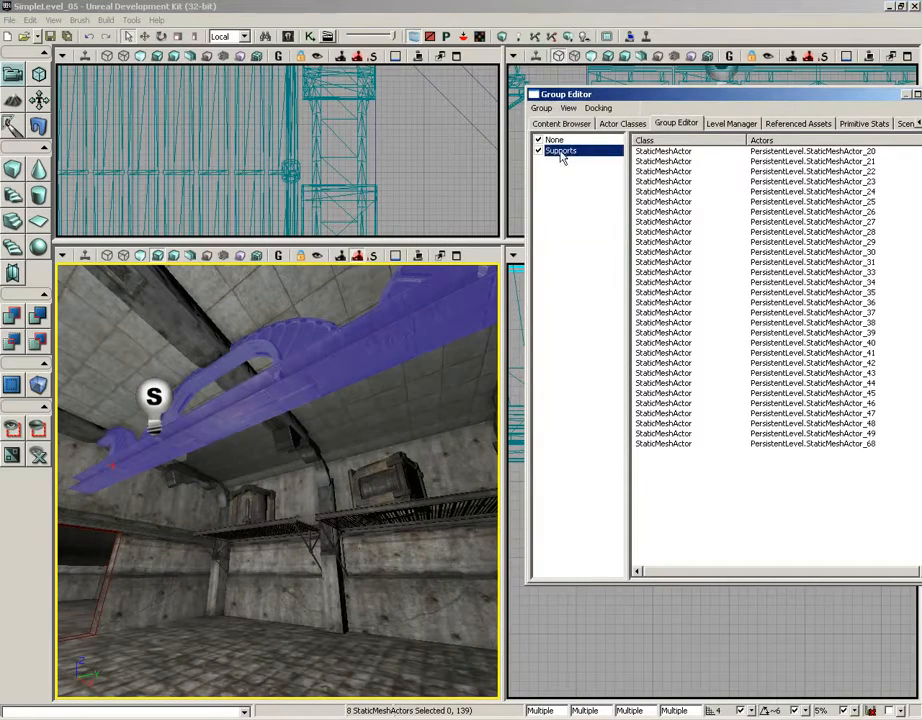
left_click(540, 107)
left_click(595, 222)
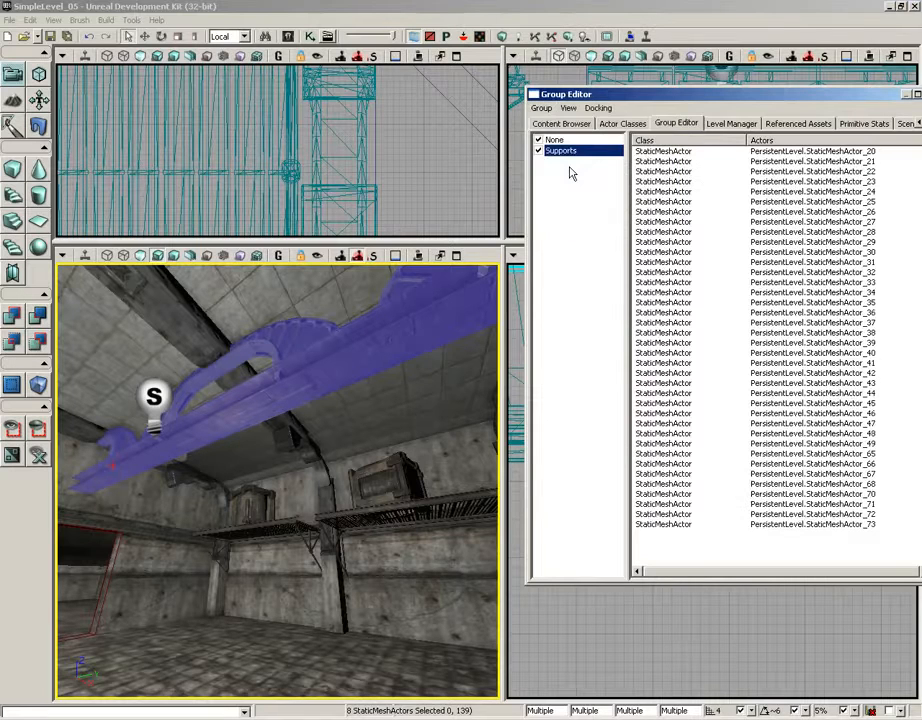
left_click(538, 151)
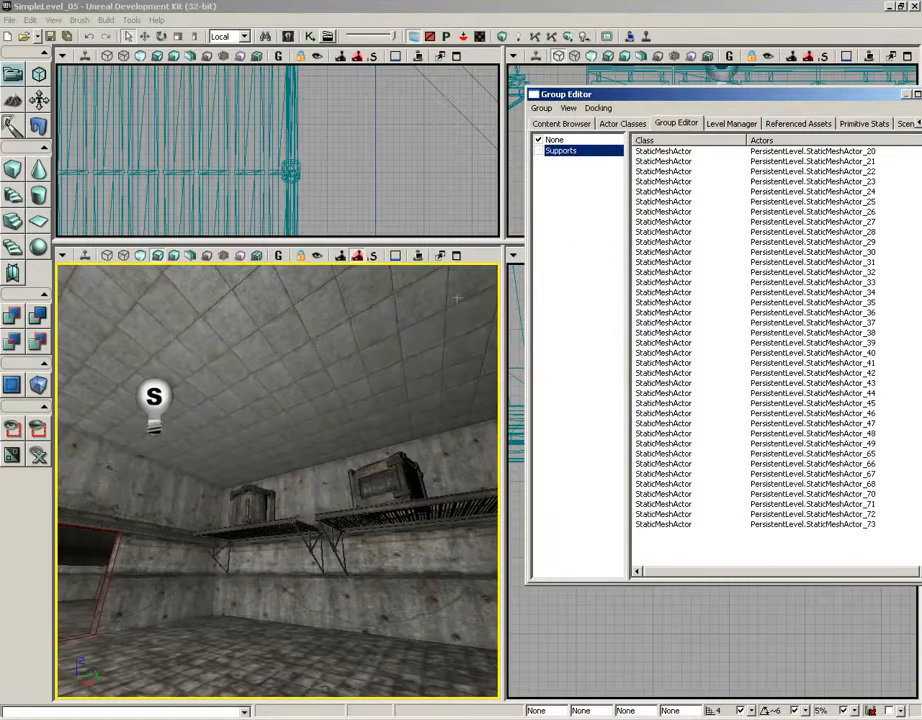
Select the bottom panels left of the large door together with both door halves.
right_click_drag(330, 397, 455, 378)
left_click_drag(330, 456, 405, 480)
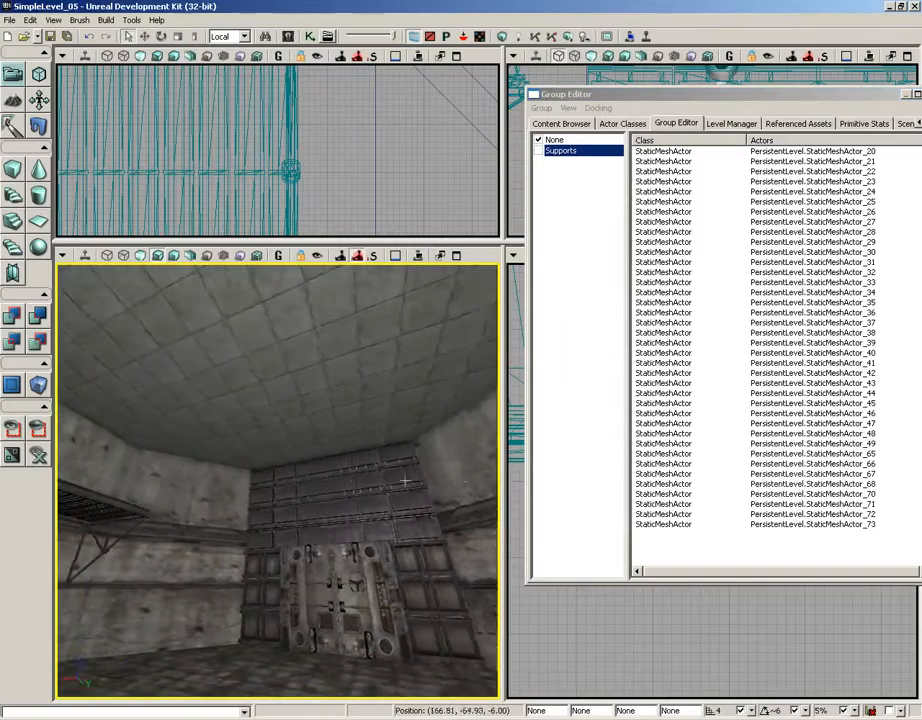
right_click_drag(405, 480, 410, 515)
left_click_drag(330, 484, 333, 450)
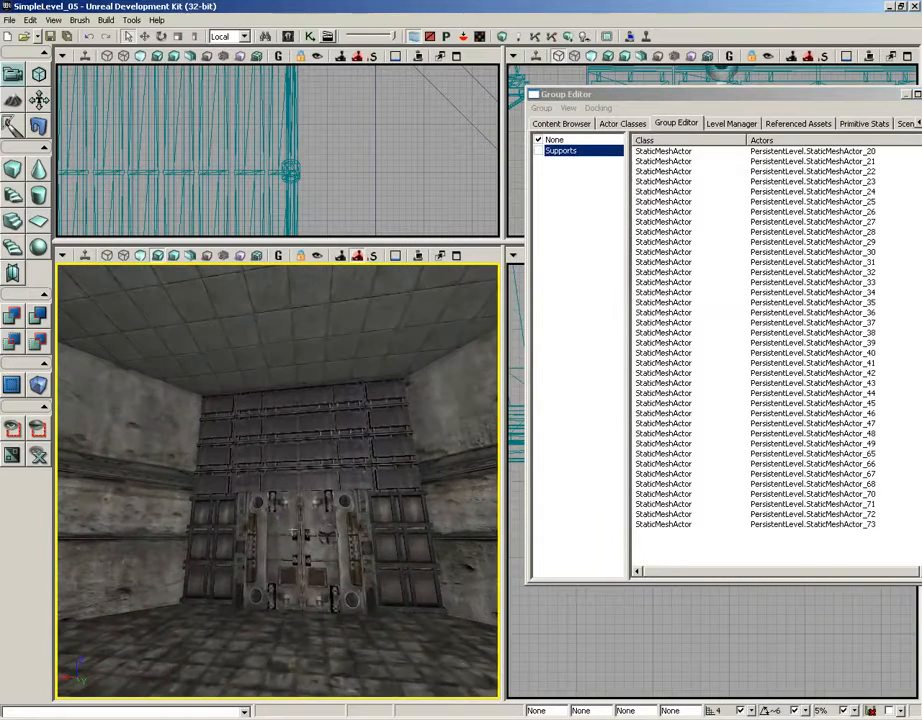
left_click(200, 592)
left_click(222, 588, "ctrl")
left_click(252, 586, "ctrl")
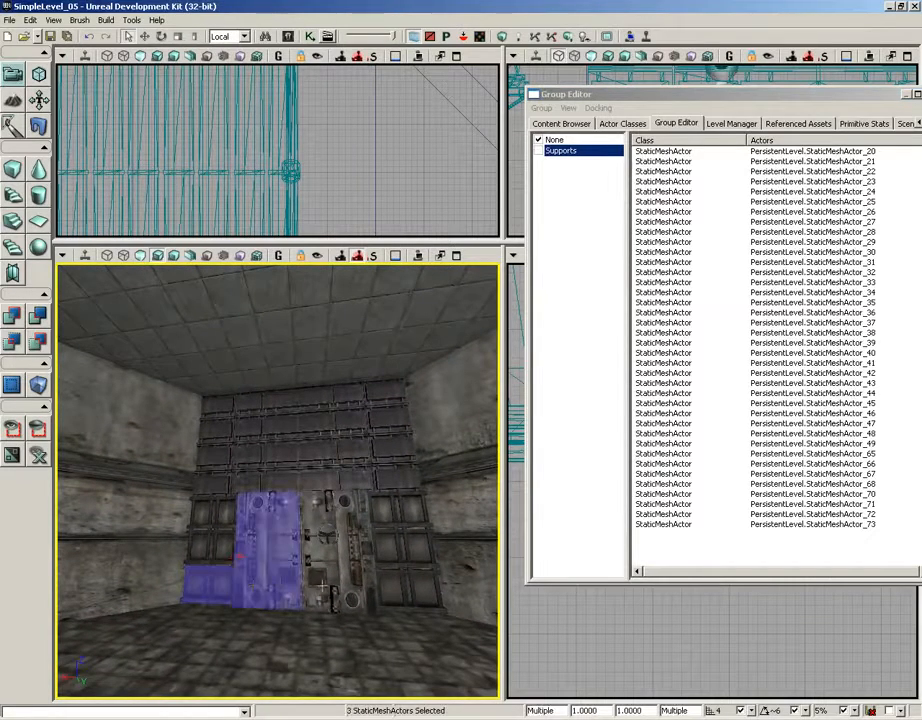
left_click(327, 585, "ctrl")
Add all square panels right of the door and the remaining ones left of it to the selection.
left_click(395, 586, "ctrl")
left_click(420, 565, "ctrl")
left_click(422, 553, "ctrl")
left_click(393, 550, "ctrl")
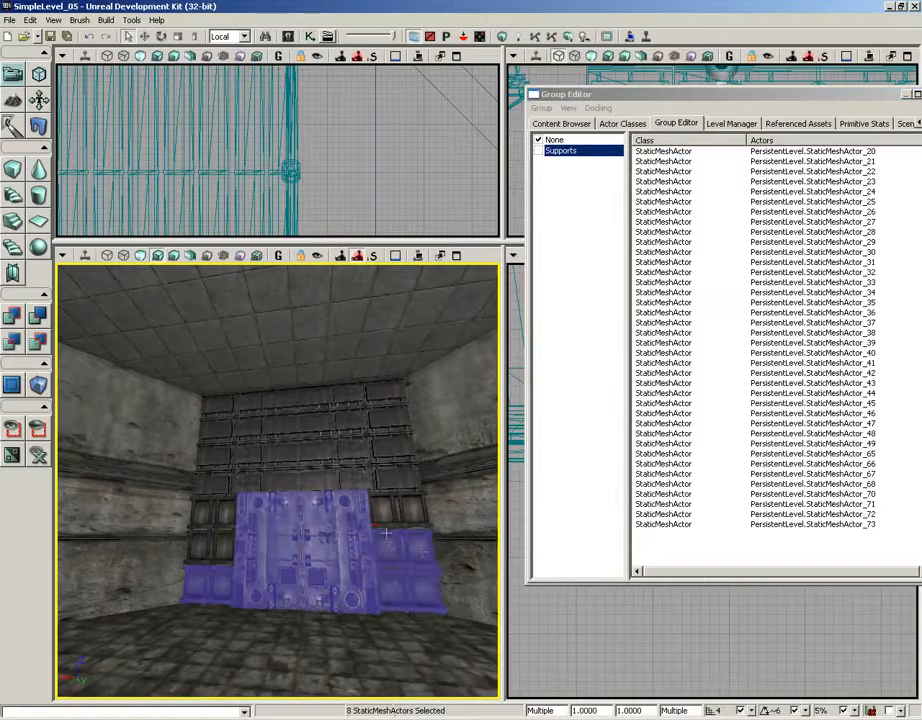
left_click(389, 517, "ctrl")
left_click(412, 514, "ctrl")
left_click(220, 547, "ctrl")
left_click(199, 547, "ctrl")
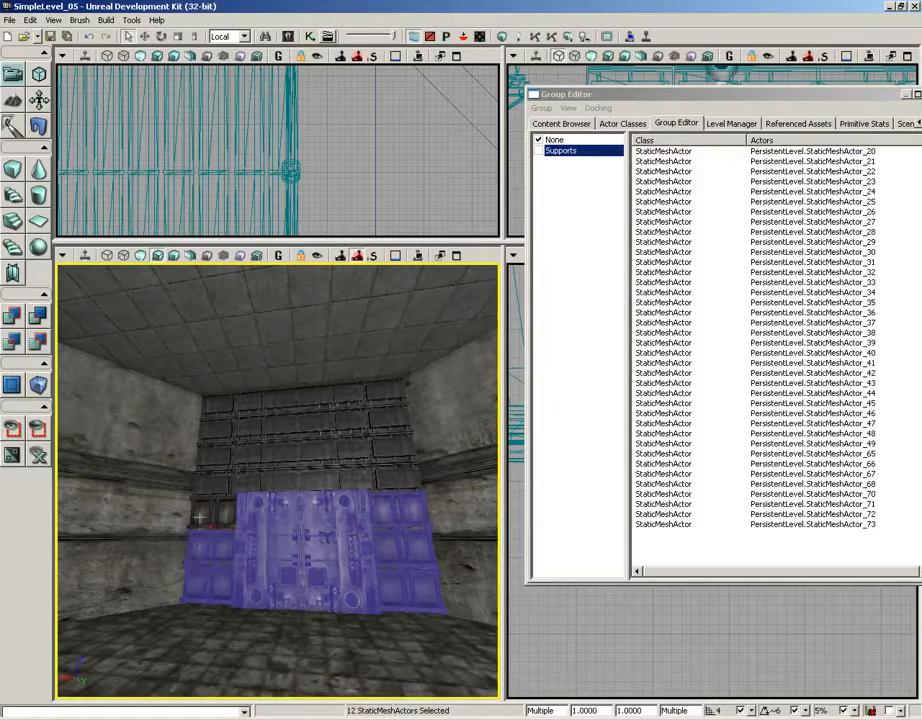
left_click(201, 514, "ctrl")
left_click(224, 512, "ctrl")
Add both halves of the four panel rows above the door to the selection.
left_click(206, 483, "ctrl")
left_click(254, 457, "ctrl")
left_click(258, 427, "ctrl")
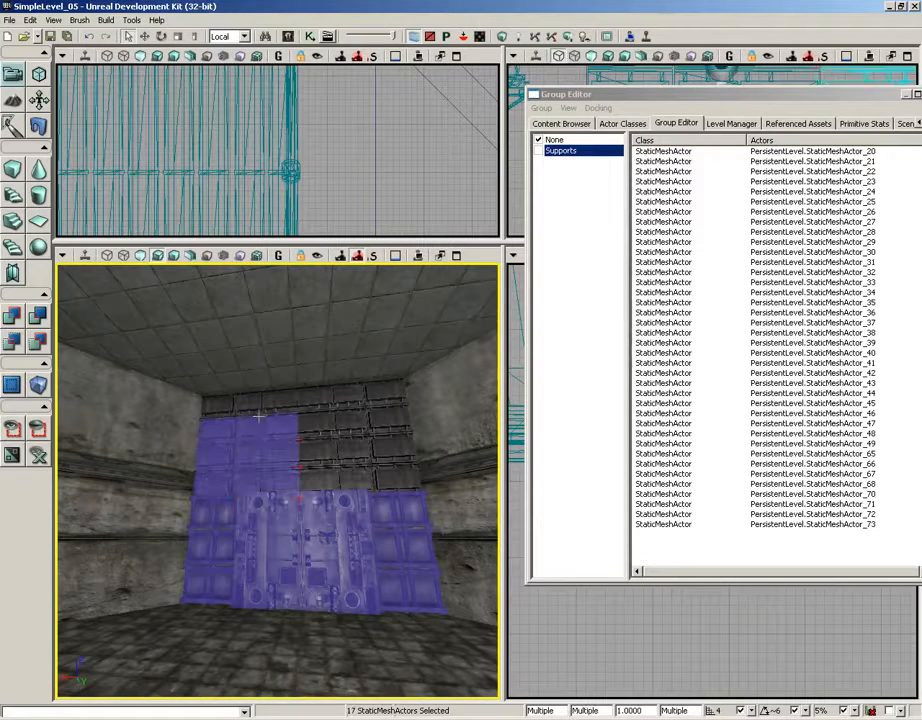
left_click(263, 406, "ctrl")
left_click(313, 404, "ctrl")
left_click(317, 432, "ctrl")
left_click(320, 456, "ctrl")
left_click(320, 481, "ctrl")
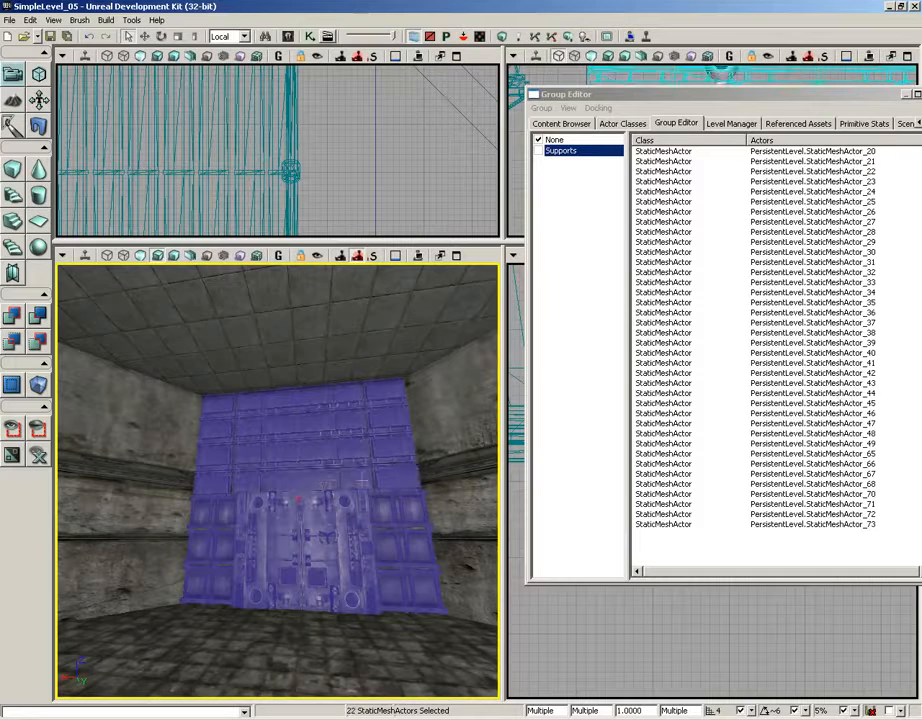
Create a new group named DoorWallPaneling from the selected meshes and hide it.
left_click(541, 108)
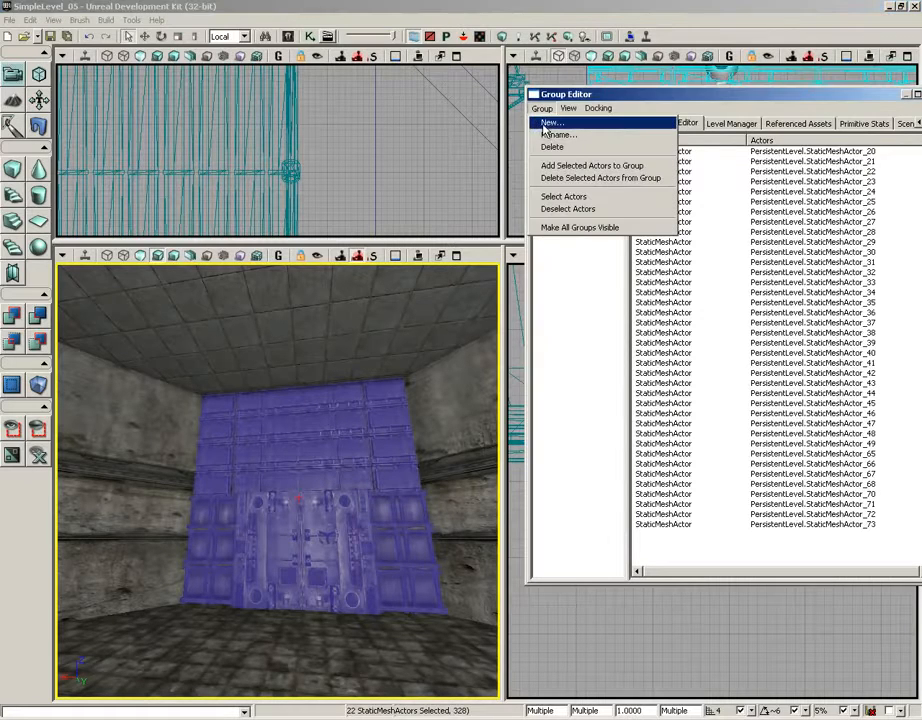
left_click(541, 123)
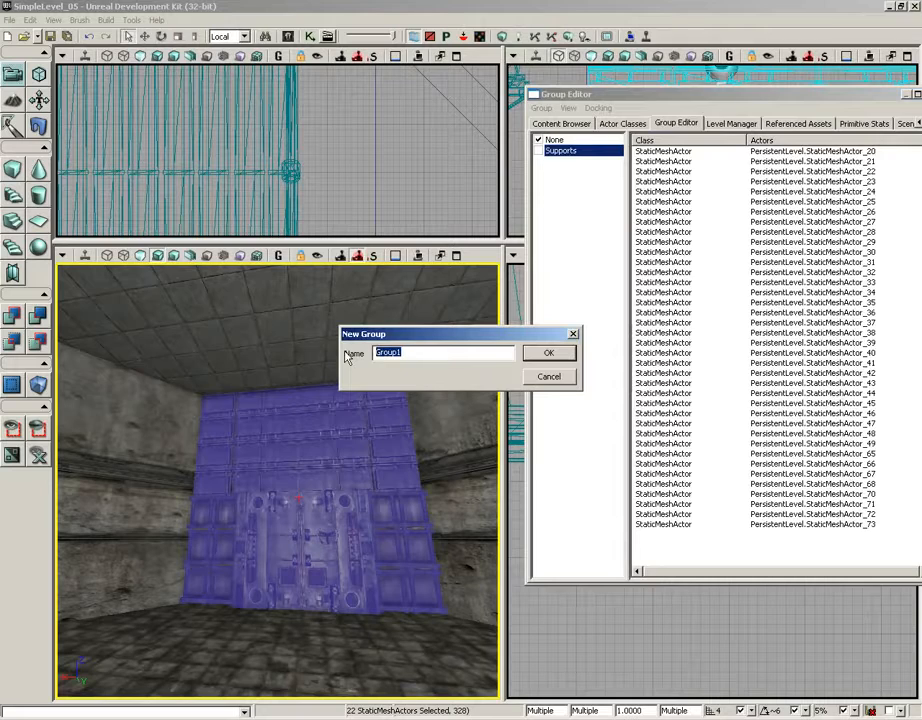
type("WallPaneling")
key("Return")
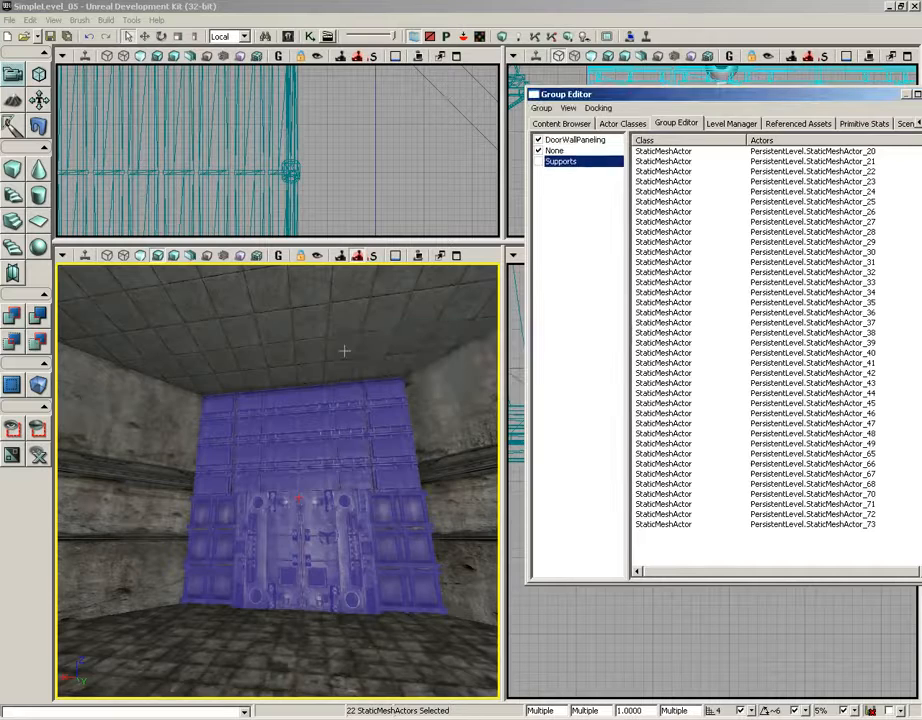
left_click(538, 140)
Set the perspective viewport to Lighting Only for a clearer view of the shelves and crates.
right_click_drag(349, 463, 250, 455)
left_click_drag(250, 455, 70, 423)
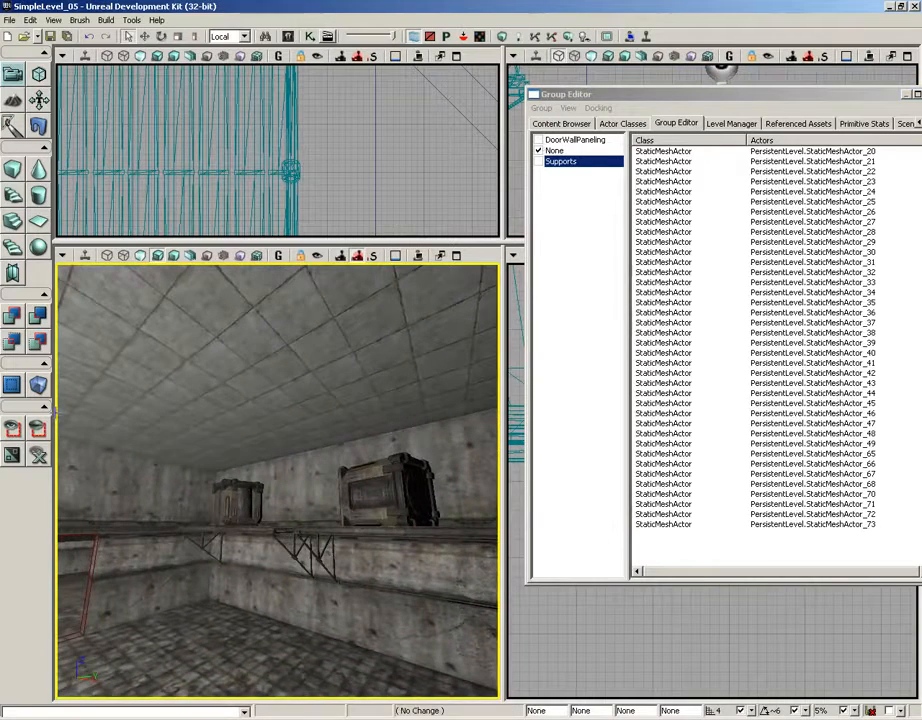
right_click_drag(70, 423, 95, 450)
middle_click_drag(95, 450, 55, 423)
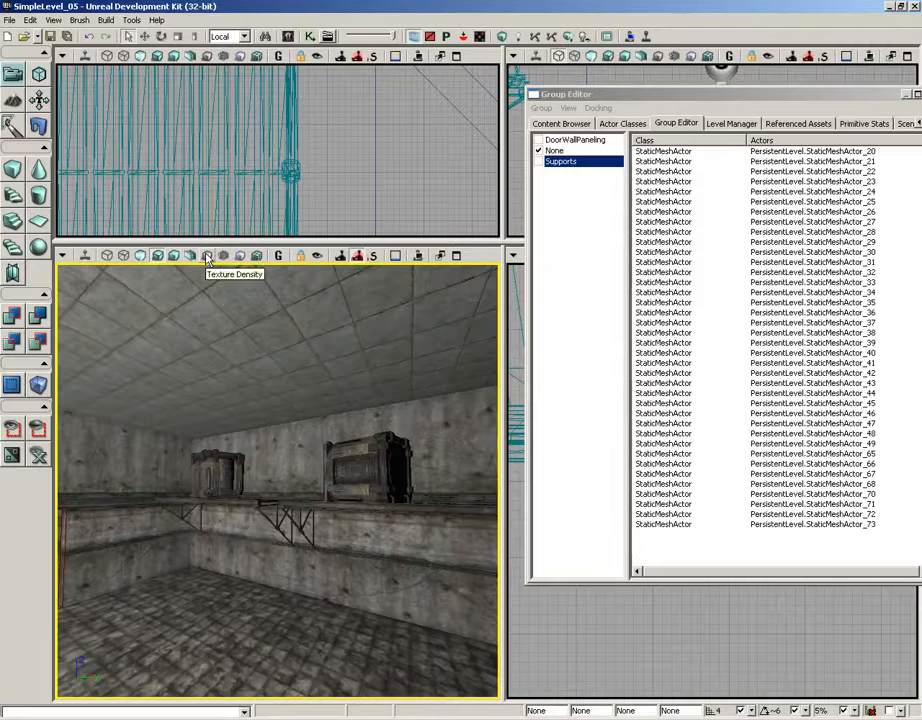
left_click(174, 256)
Select the end bracket, the shelf and its two crates, and add the adjoining shelf section to the selection.
right_click_drag(175, 287, 12, 285)
left_click_drag(174, 287, 170, 358)
left_click(146, 565)
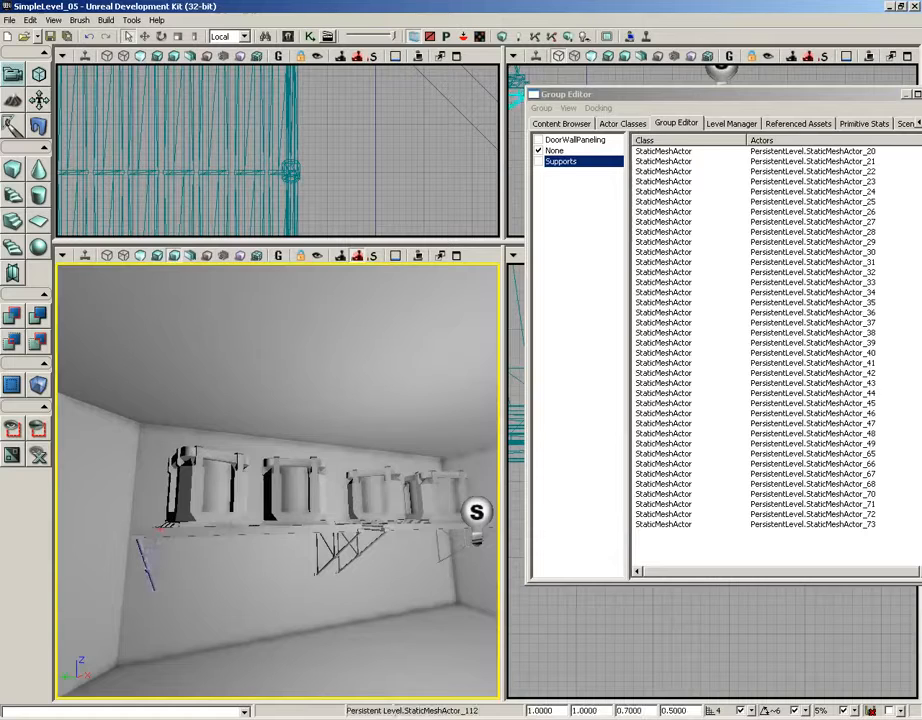
left_click(228, 533, "ctrl")
left_click(212, 499, "ctrl")
left_click(286, 498, "ctrl")
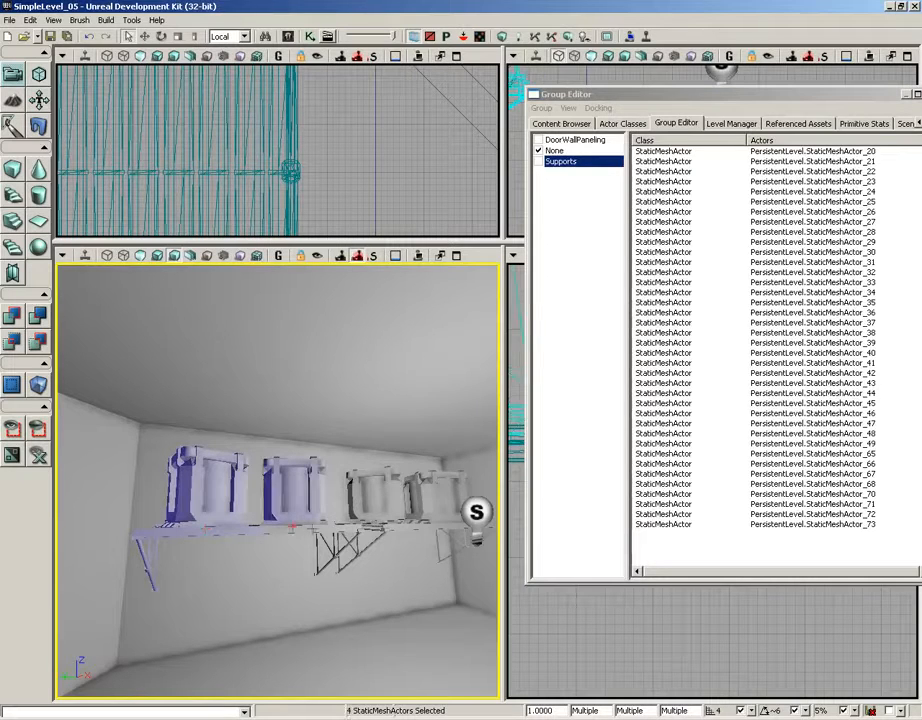
left_click(318, 529, "ctrl")
left_click(336, 556, "ctrl")
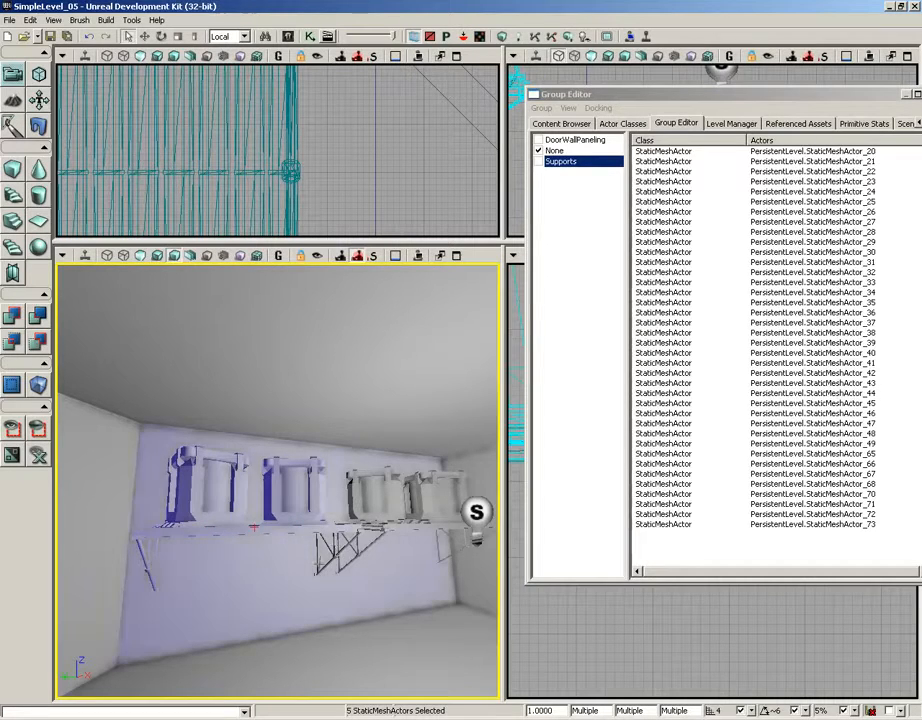
Return the perspective viewport to Lit mode and add the two middle shelf brackets to the selection.
left_click(156, 256)
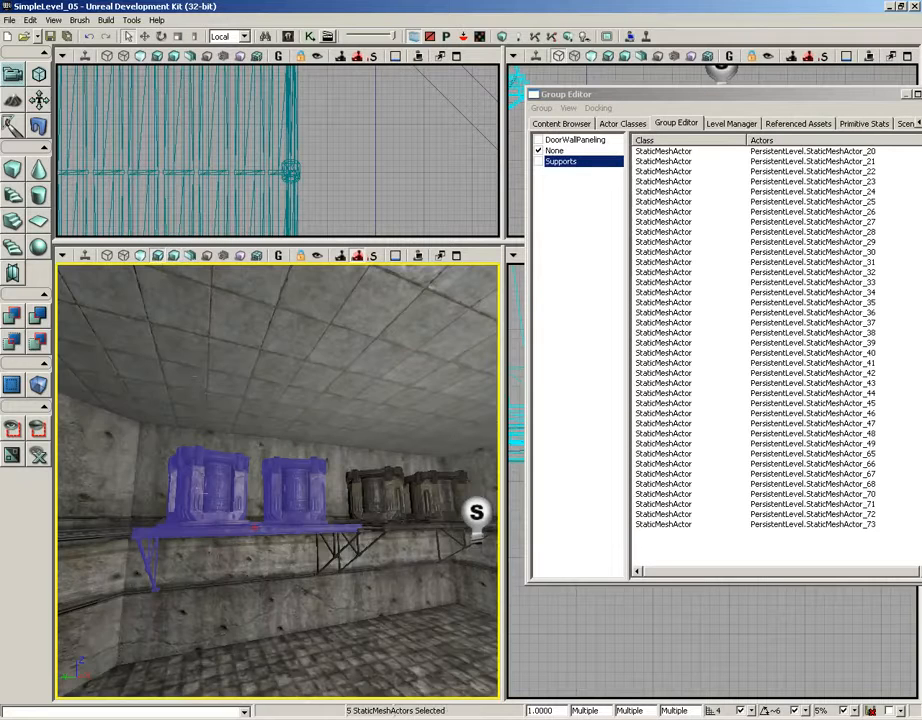
left_click(334, 558, "ctrl")
left_click_drag(316, 540, 305, 578)
left_click(254, 561, "ctrl")
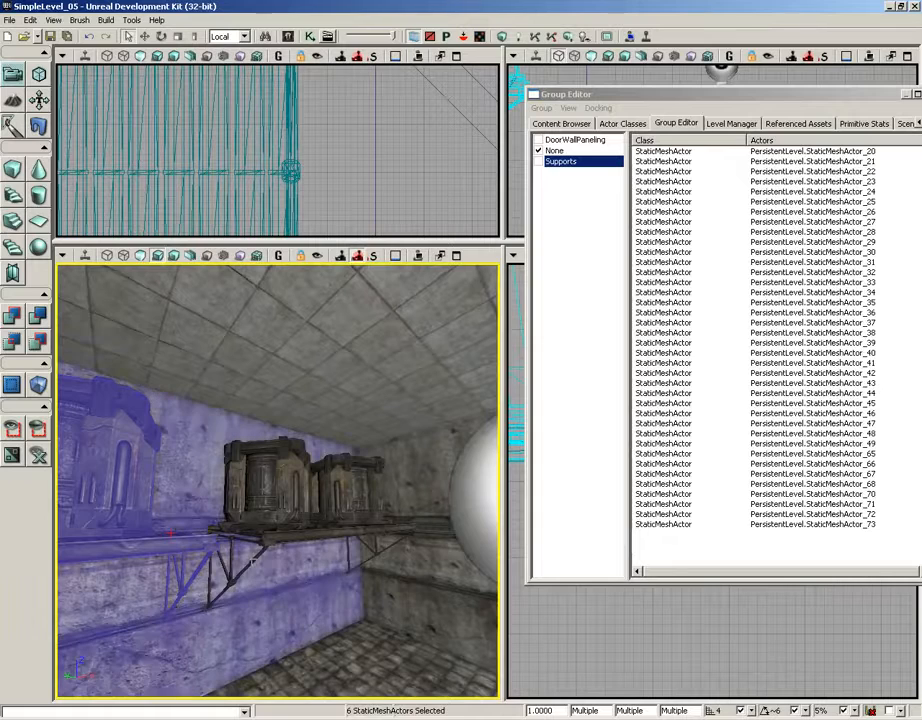
left_click(254, 558, "ctrl")
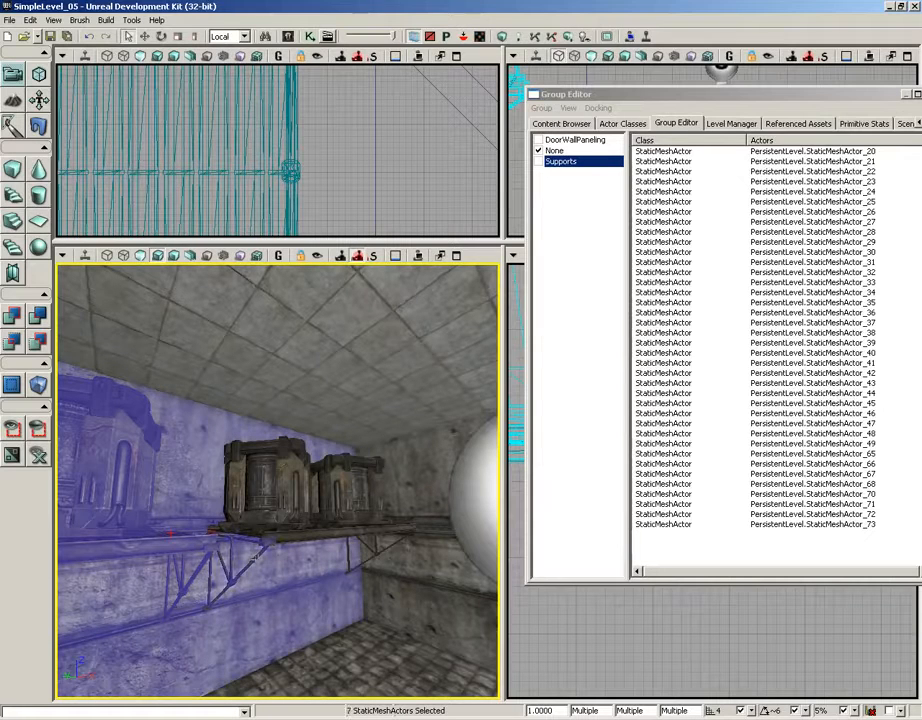
Add the far bracket, the two remaining crates and the shelf beneath them to the selection, and deselect the wall surface.
left_click(377, 553, "ctrl")
left_click(278, 494, "ctrl")
left_click(345, 488, "ctrl")
left_click(375, 538, "ctrl")
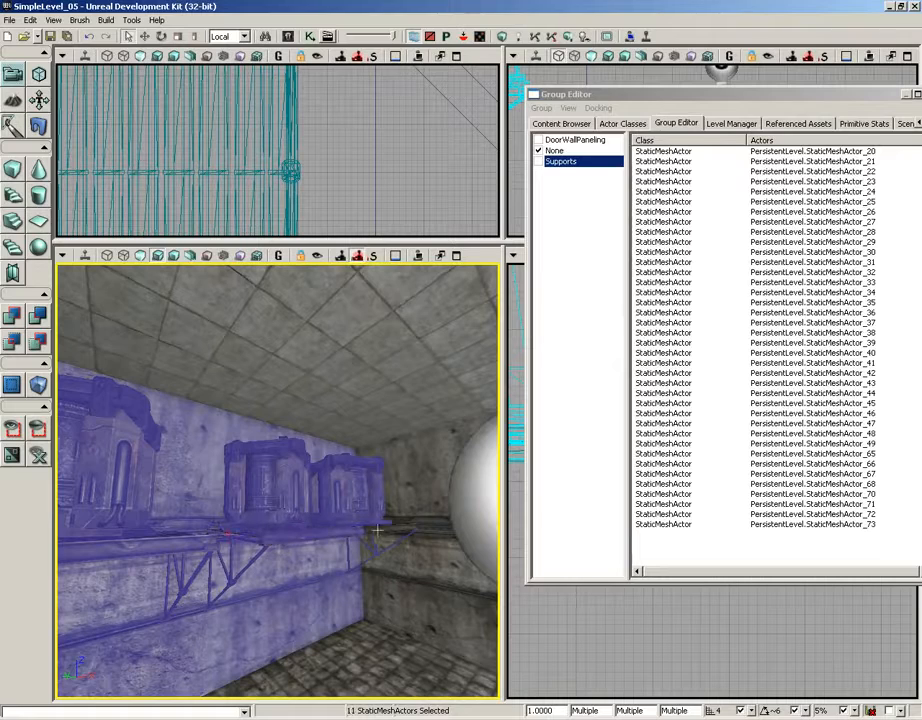
left_click(378, 531, "ctrl")
left_click(279, 590, "ctrl")
Add the corner crate, its bracket and the shelf pieces beneath it on the opposite wall to the selection.
left_click_drag(370, 587, 580, 560)
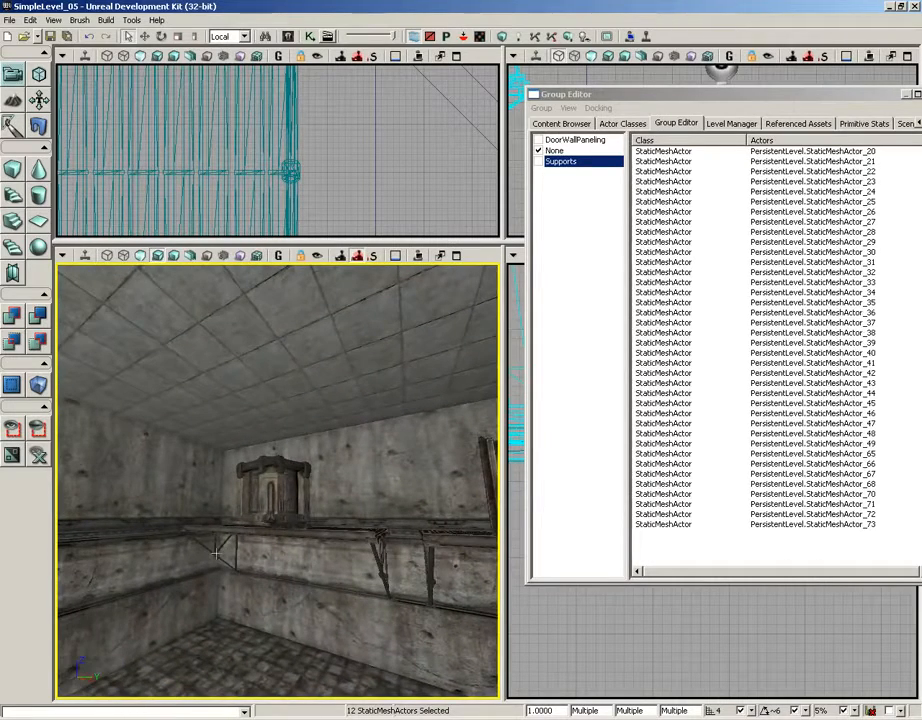
left_click(270, 490, "ctrl")
left_click(223, 535, "ctrl")
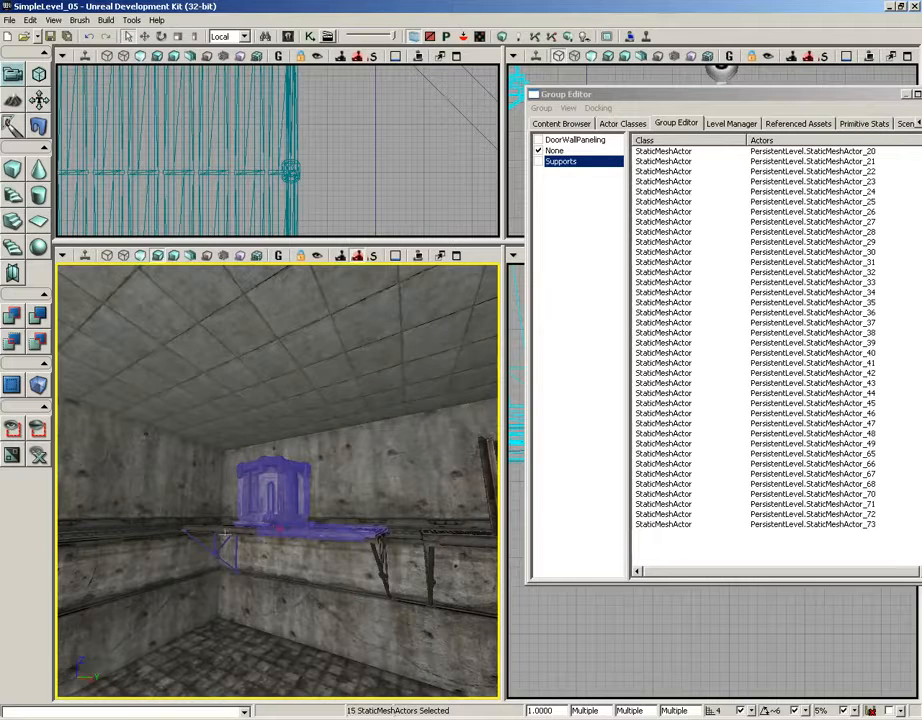
left_click(372, 531, "ctrl")
left_click(214, 524, "ctrl")
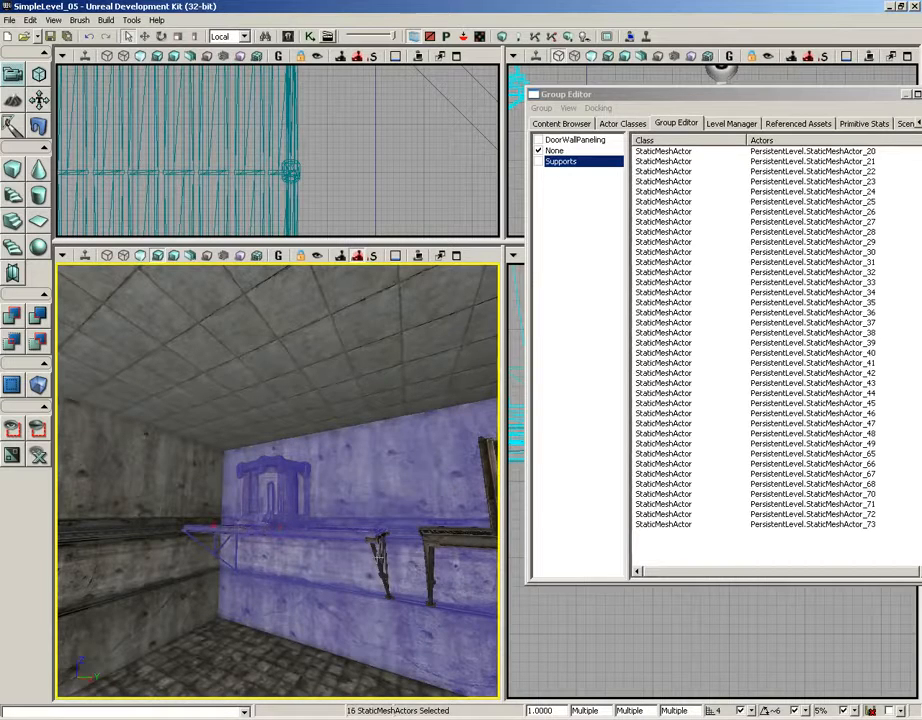
Add the two middle brackets, the next shelf and its crate on the opposite wall to the selection.
left_click(384, 532, "ctrl")
left_click(447, 543, "ctrl")
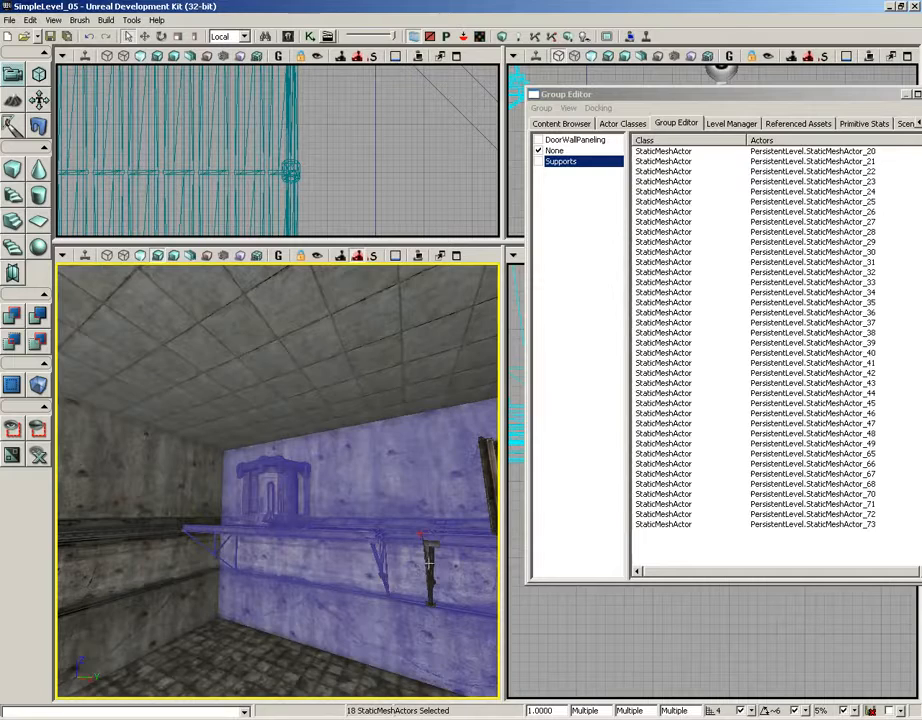
left_click(433, 570, "ctrl")
right_click_drag(433, 570, 502, 589)
left_click(314, 510, "ctrl")
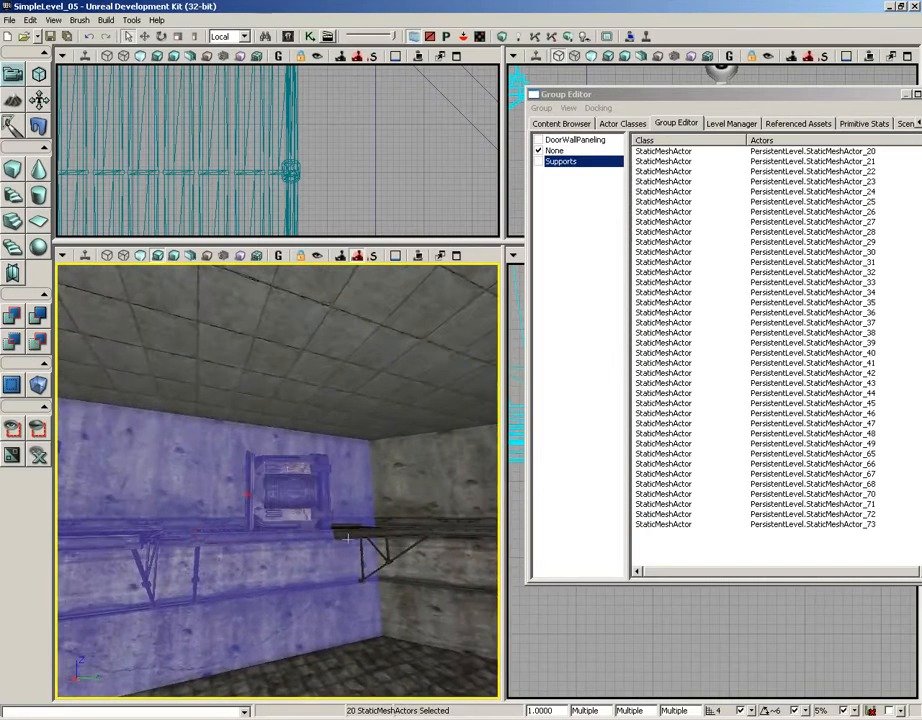
Add the last corner shelf and bracket to the selection, keeping all the shelf meshes selected but not the wall surface.
left_click(360, 537, "ctrl")
left_click(382, 564, "ctrl")
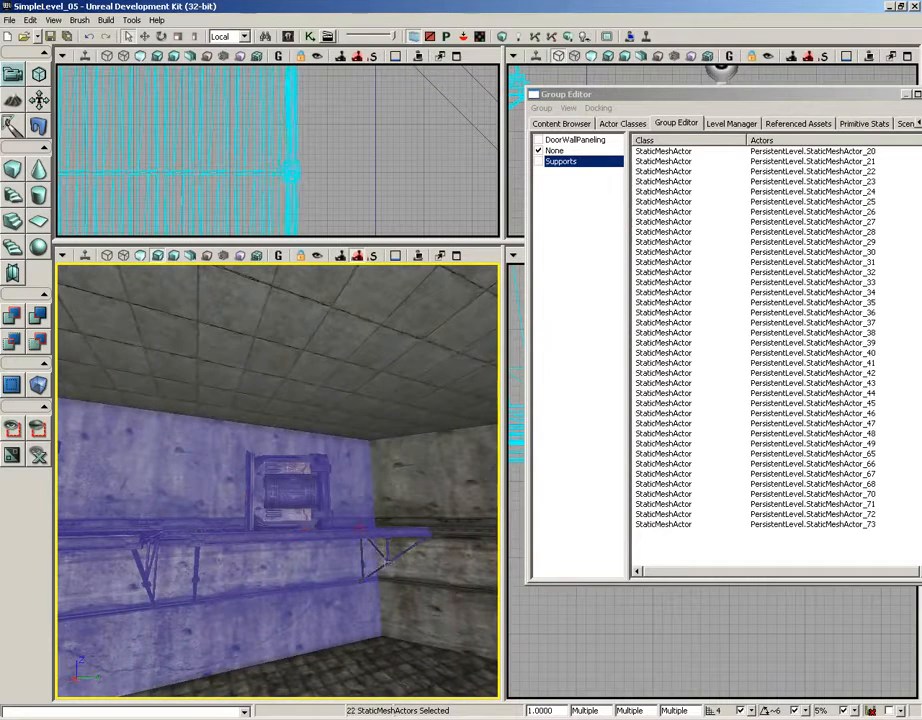
key("Escape")
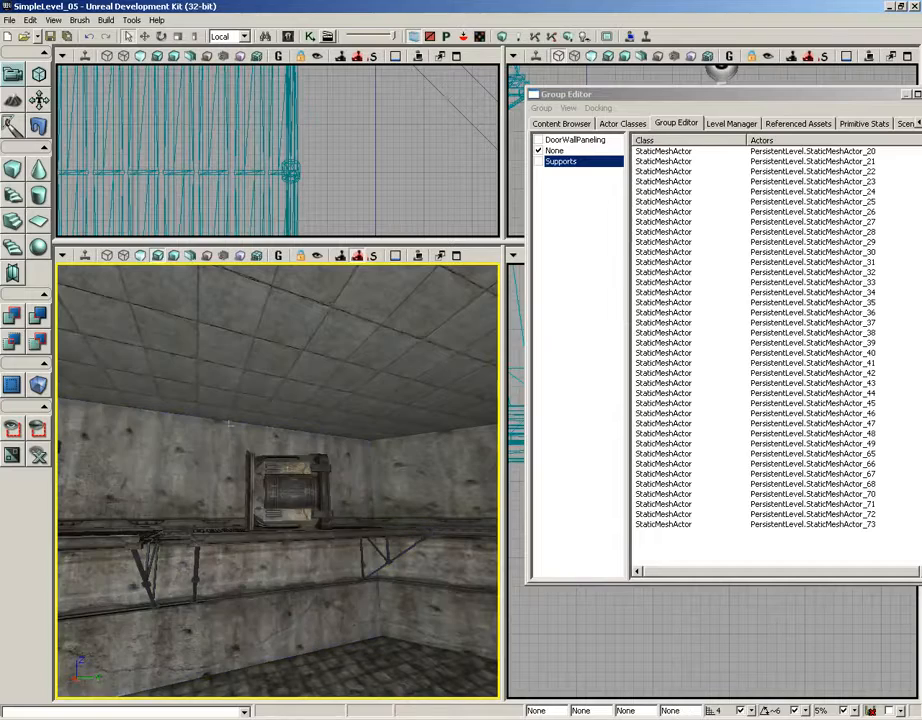
key("ctrl+z")
left_click(295, 587, "ctrl")
Create a new group named Shelves from the selected meshes and hide it.
left_click_drag(270, 529, 150, 515)
left_click(541, 107)
left_click(548, 123)
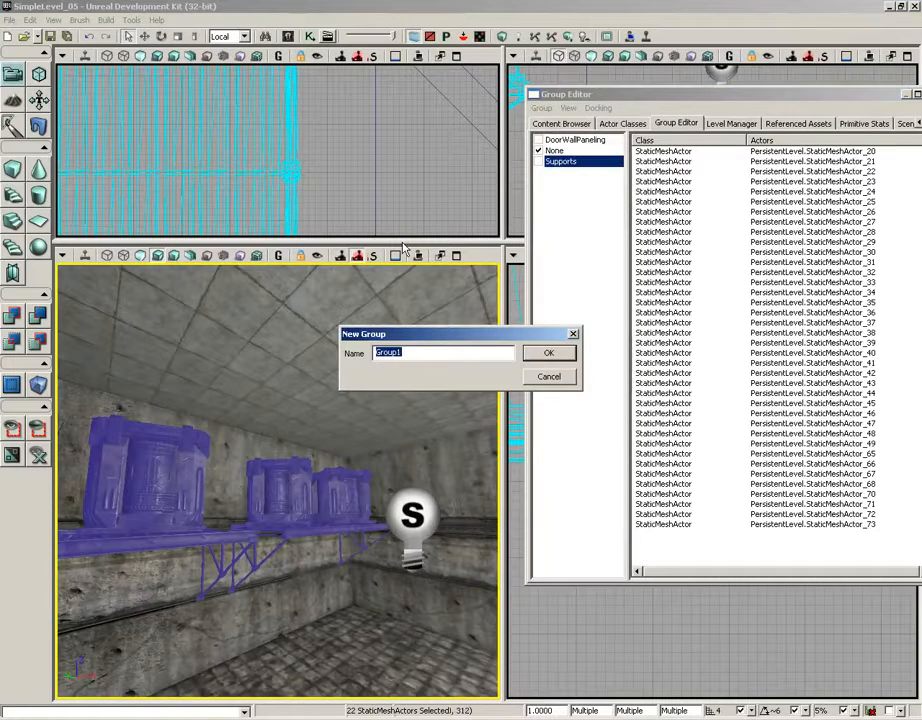
type("Shelves")
key("Return")
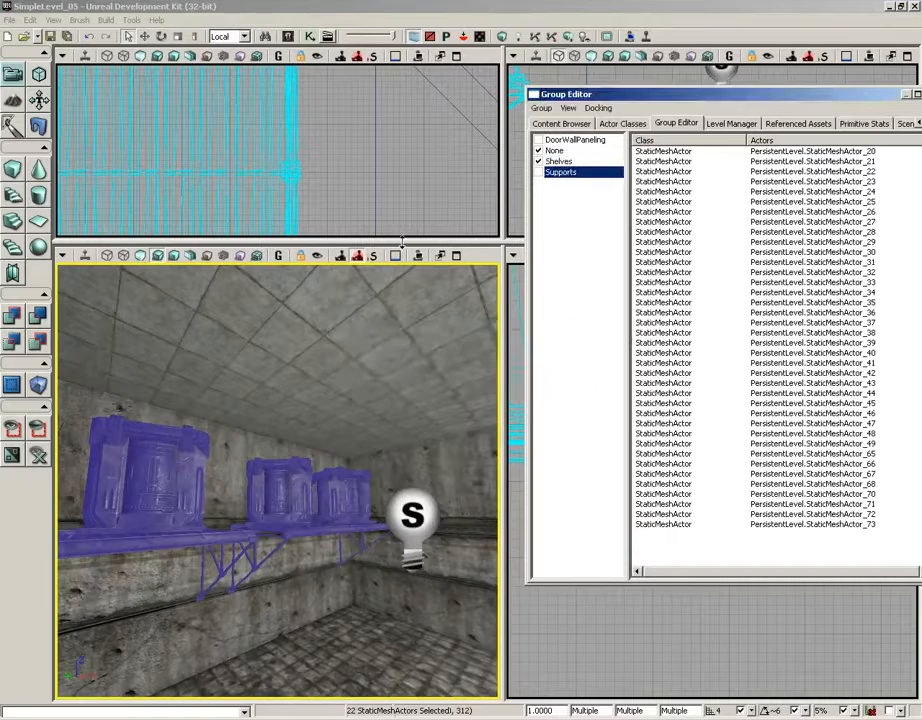
left_click(538, 161)
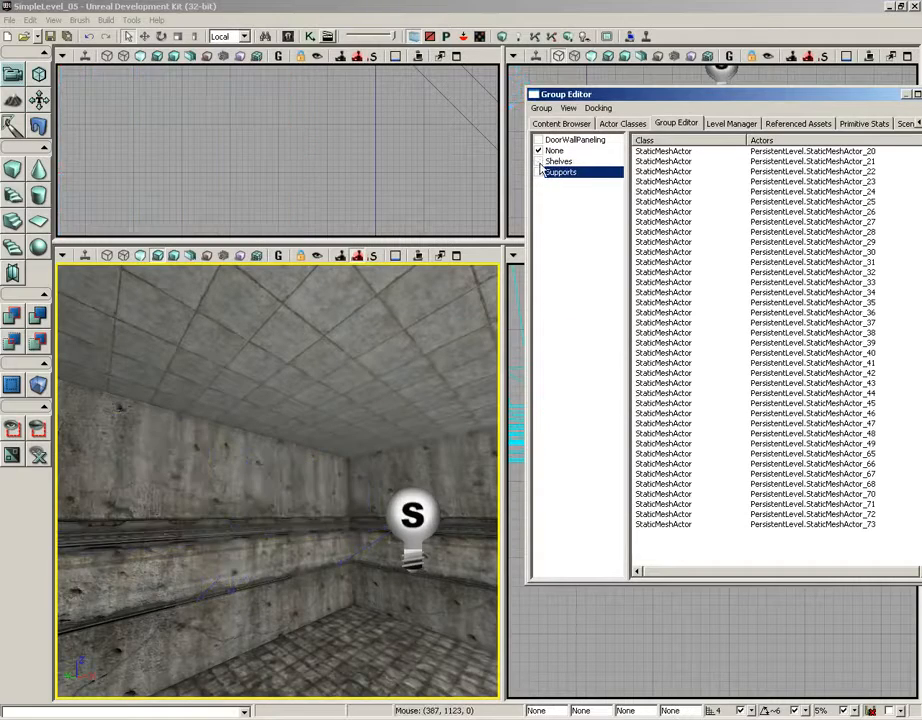
Look around the emptied room and make the Shelves, Supports and DoorWallPaneling groups visible again.
left_click_drag(325, 524, 55, 365)
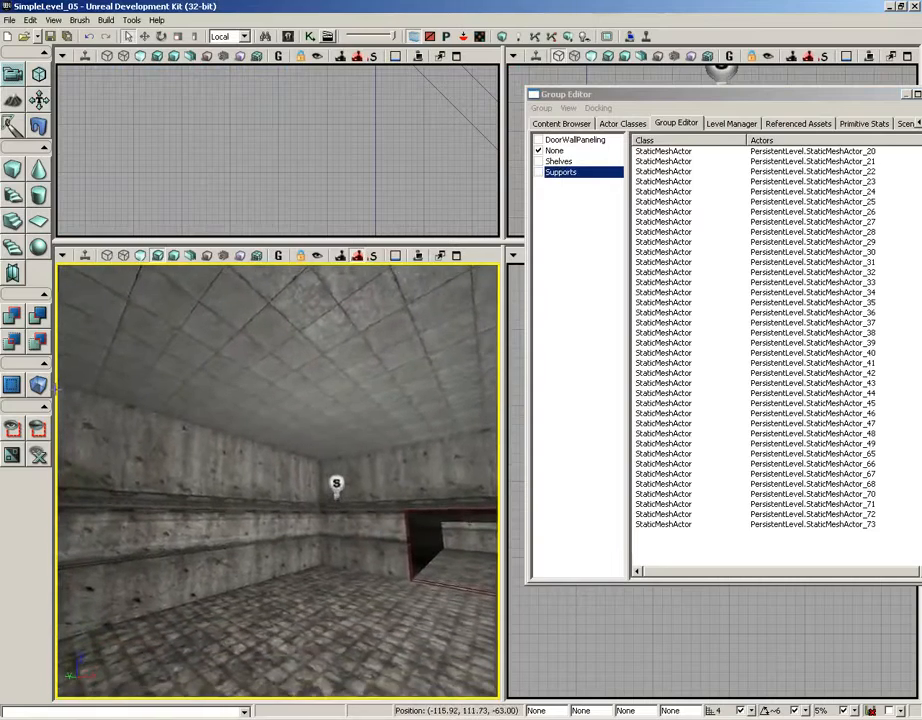
right_click_drag(55, 365, 125, 369)
left_click_drag(125, 369, 125, 330)
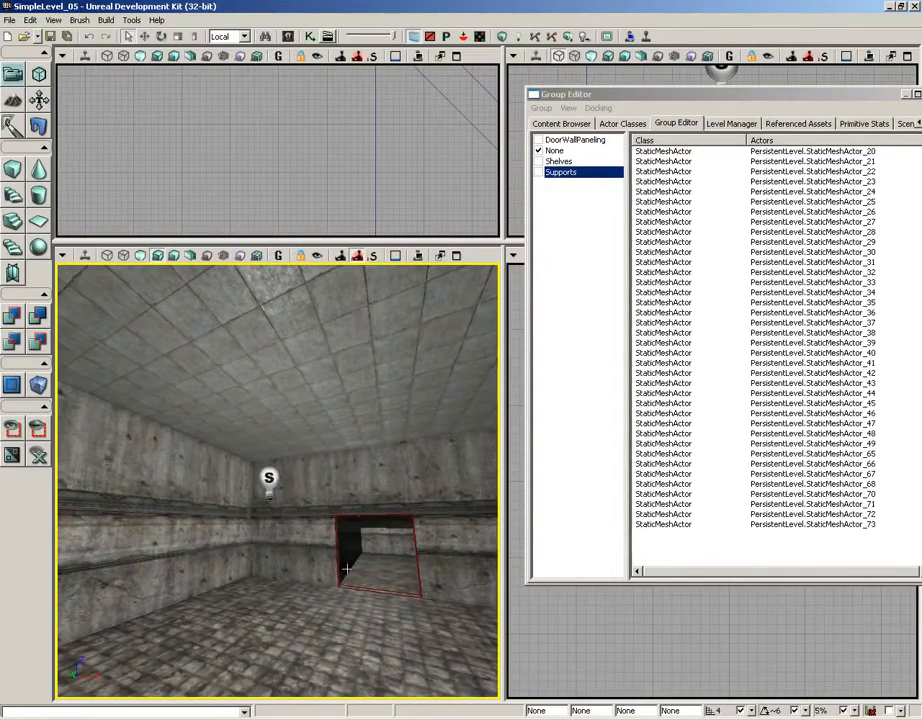
left_click_drag(347, 567, 366, 566)
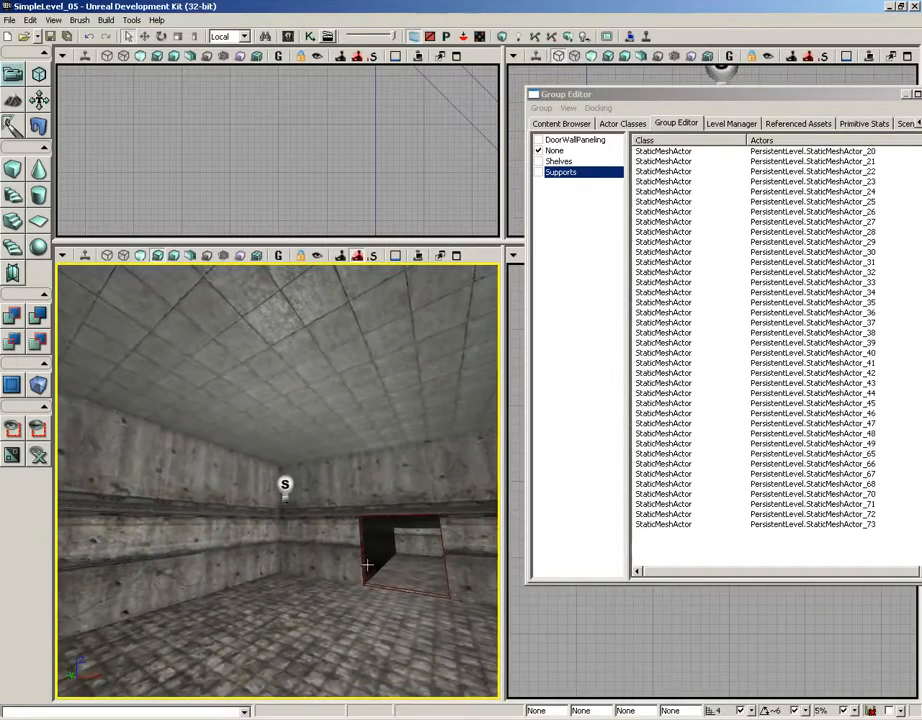
left_click(538, 161)
left_click(538, 172)
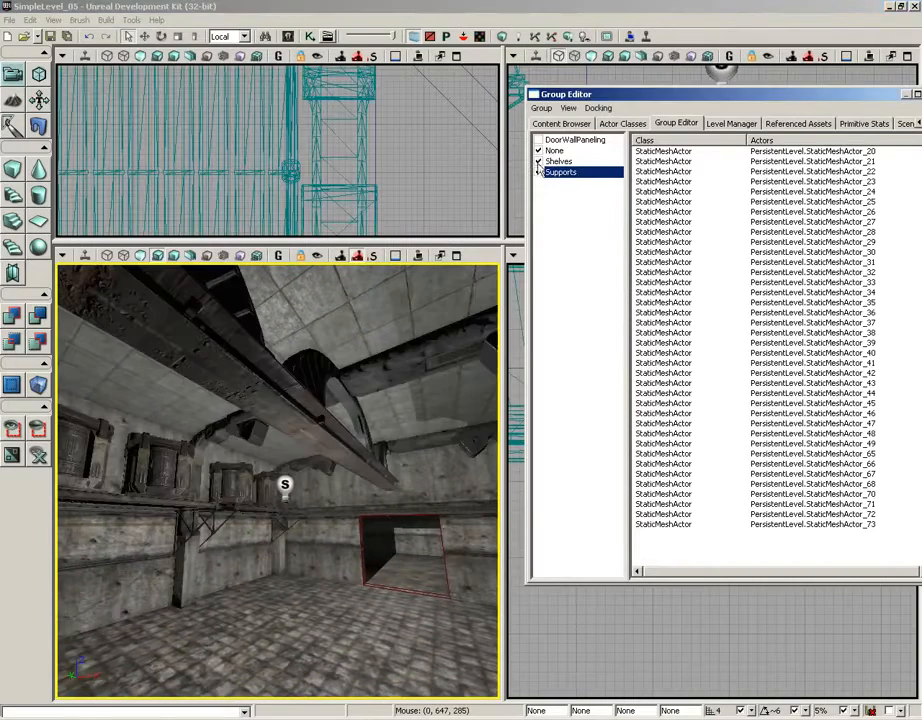
left_click(538, 139)
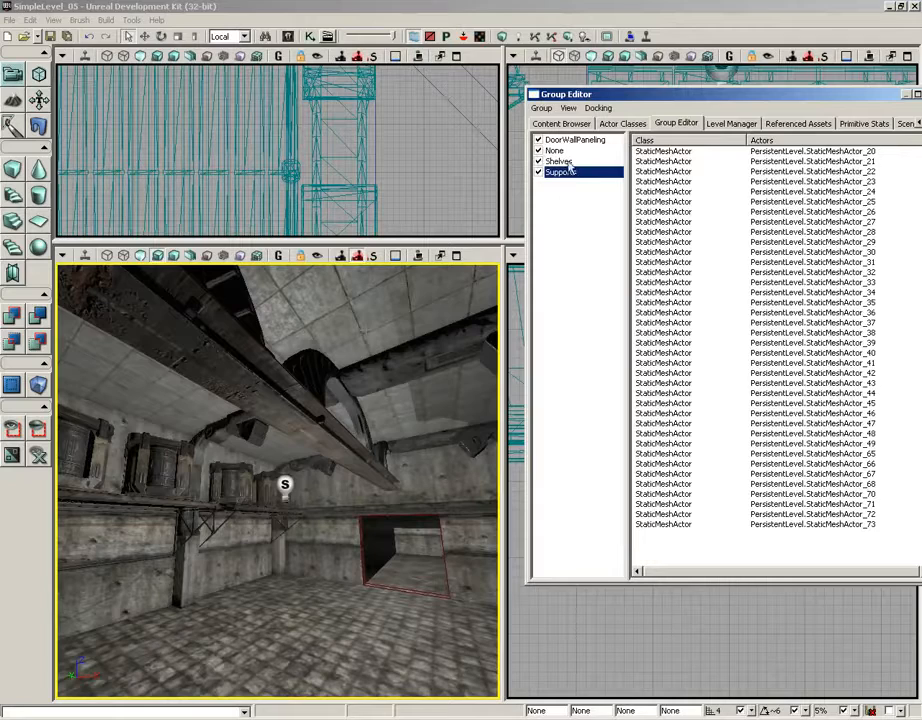
Select all actors of the DoorWallPaneling group through the Group Editor, check them around the door, and clear the selection.
left_click(570, 141)
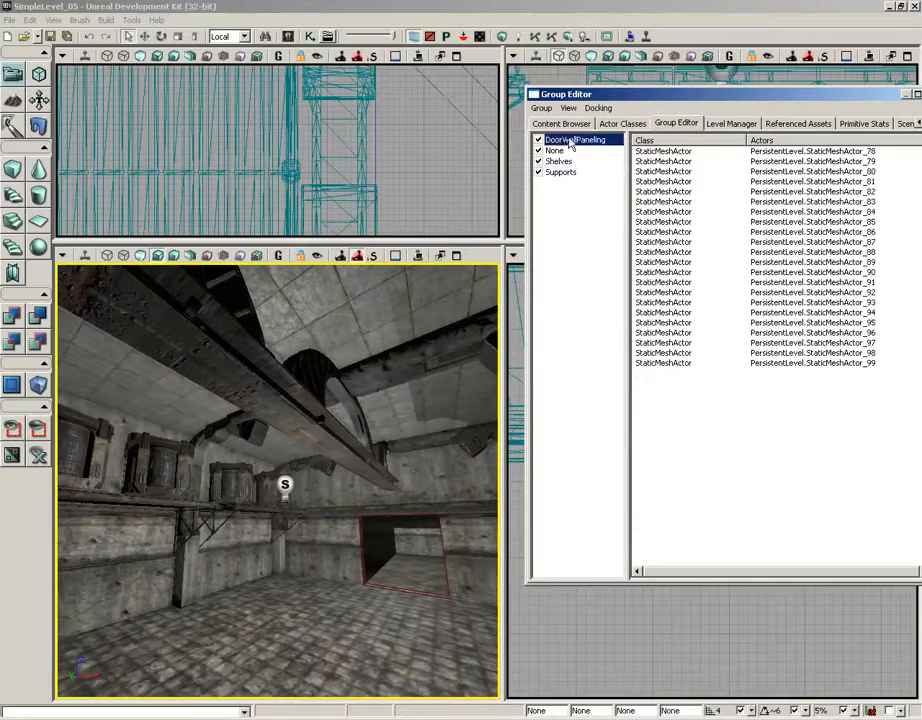
left_click_drag(240, 351, 140, 510)
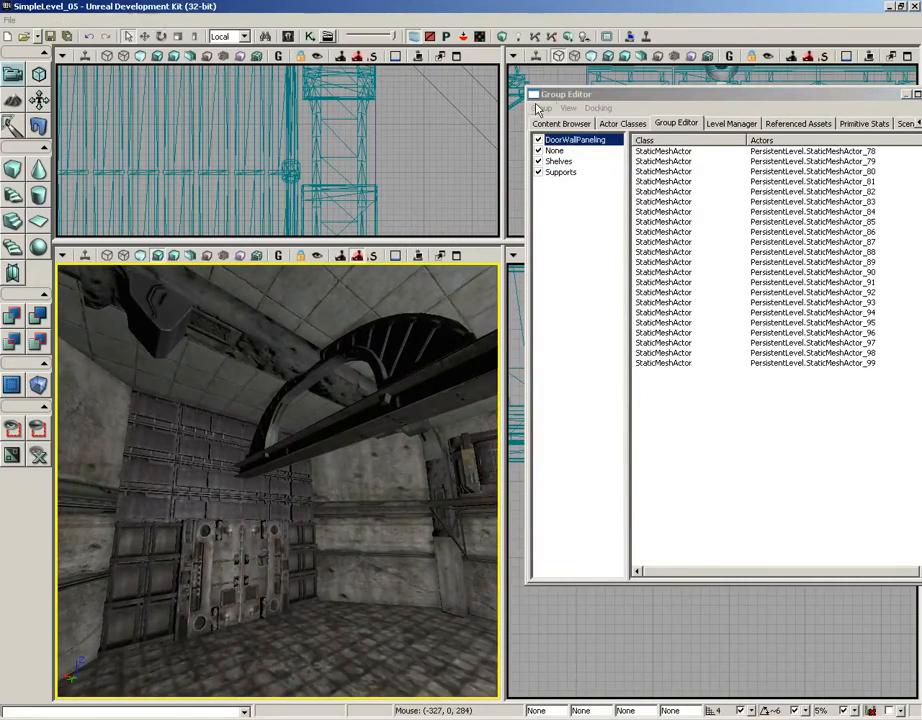
left_click(540, 107)
left_click(556, 232)
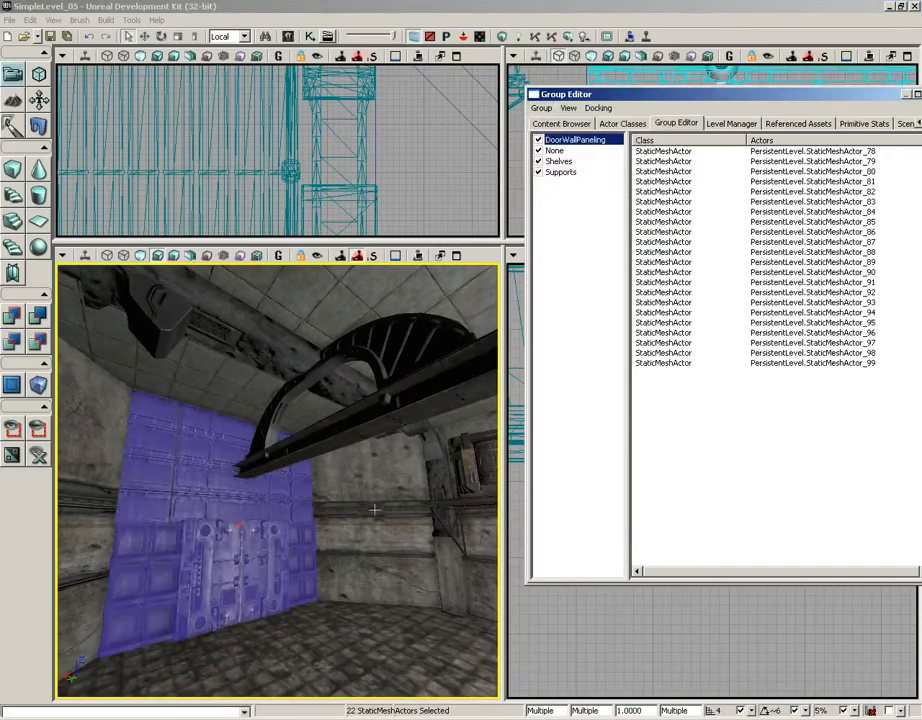
left_click_drag(323, 621, 291, 631)
left_click(273, 600)
key("Escape")
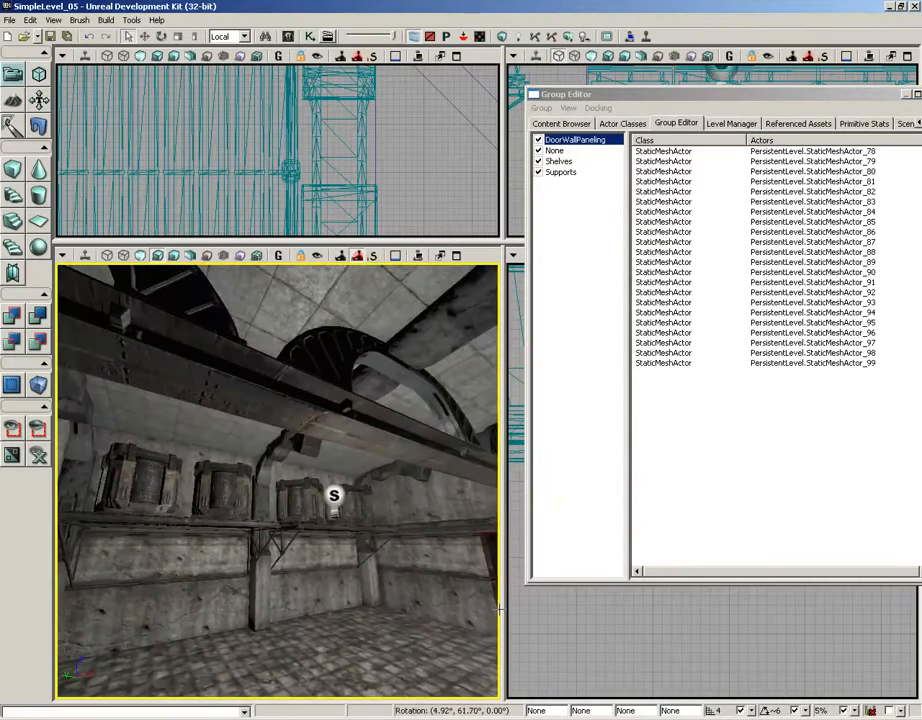